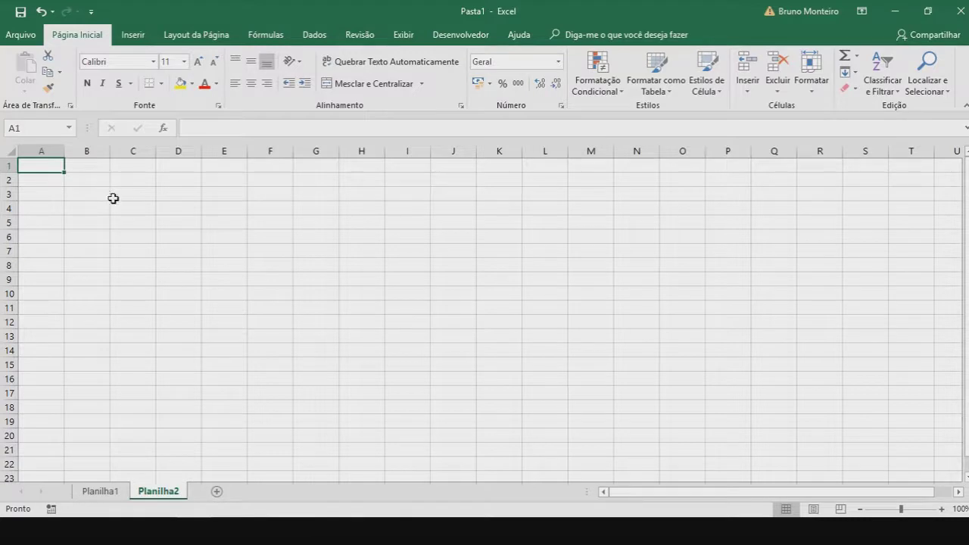
{"action": "key", "text": "Right"}
{"action": "key", "text": "Right"}
{"action": "key", "text": "Right"}
{"action": "key", "text": "Left"}
{"action": "key", "text": "Left"}
{"action": "key", "text": "Left"}
{"action": "key", "text": "Right"}
{"action": "key", "text": "Right"}
{"action": "key", "text": "Right"}
{"action": "key", "text": "Left"}
{"action": "key", "text": "Left"}
{"action": "key", "text": "Left"}
Step: Enter the headers Código, Quantidade, Preço Unitário and Valor in cells A1 to D1
{"action": "type", "text": "Cógid"}
{"action": "key", "text": "BackSpace"}
{"action": "key", "text": "BackSpace"}
{"action": "key", "text": "BackSpace"}
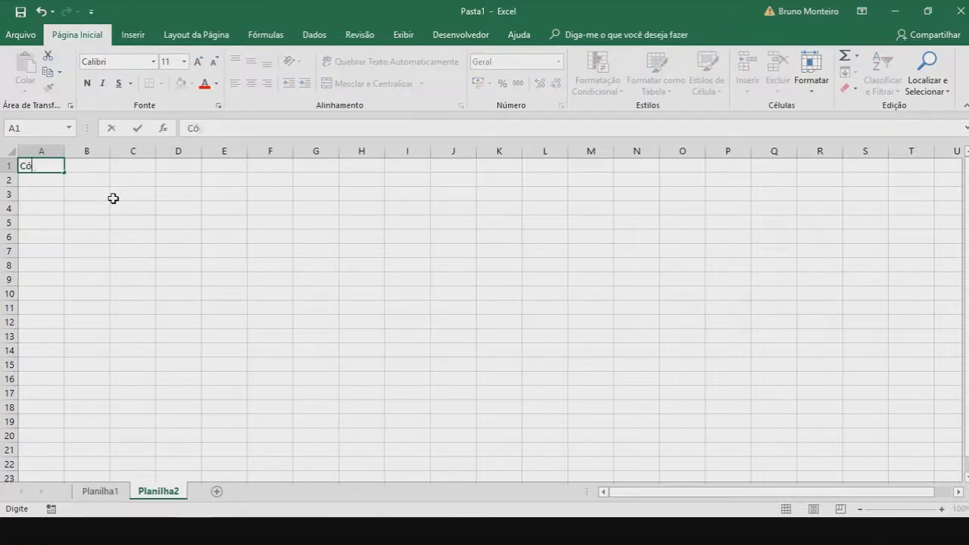
{"action": "type", "text": "digo"}
{"action": "key", "text": "Tab"}
{"action": "type", "text": "Quantidade"}
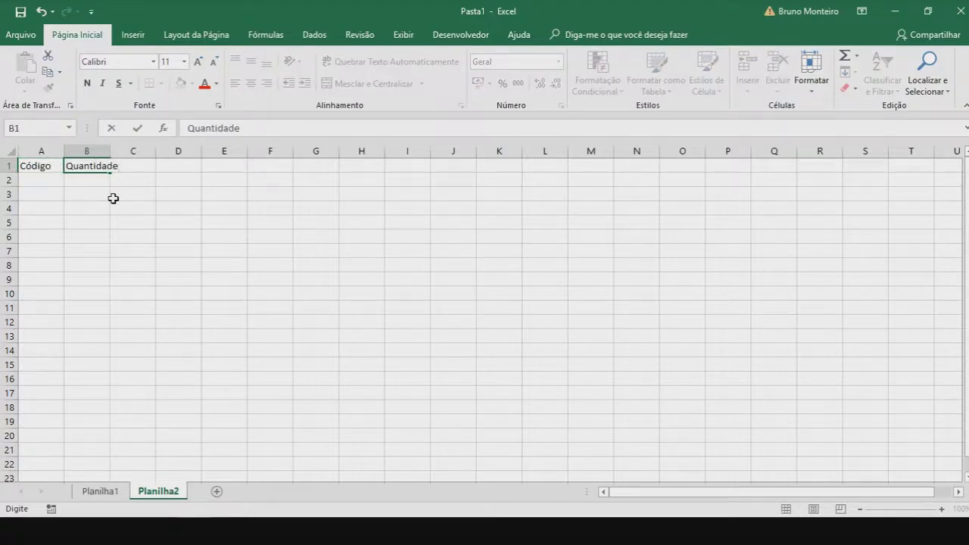
{"action": "key", "text": "Tab"}
{"action": "type", "text": "P"}
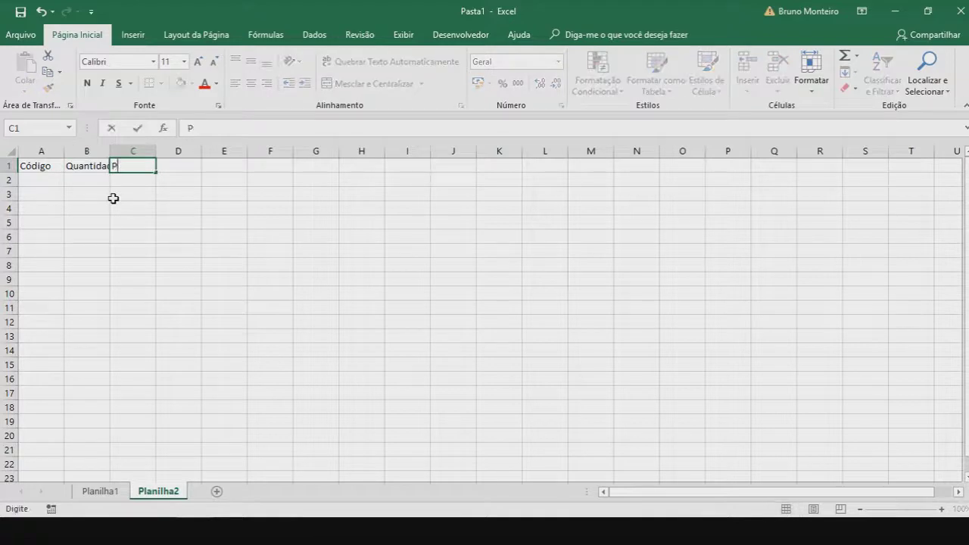
{"action": "type", "text": "reio Unitário"}
{"action": "key", "text": "Tab"}
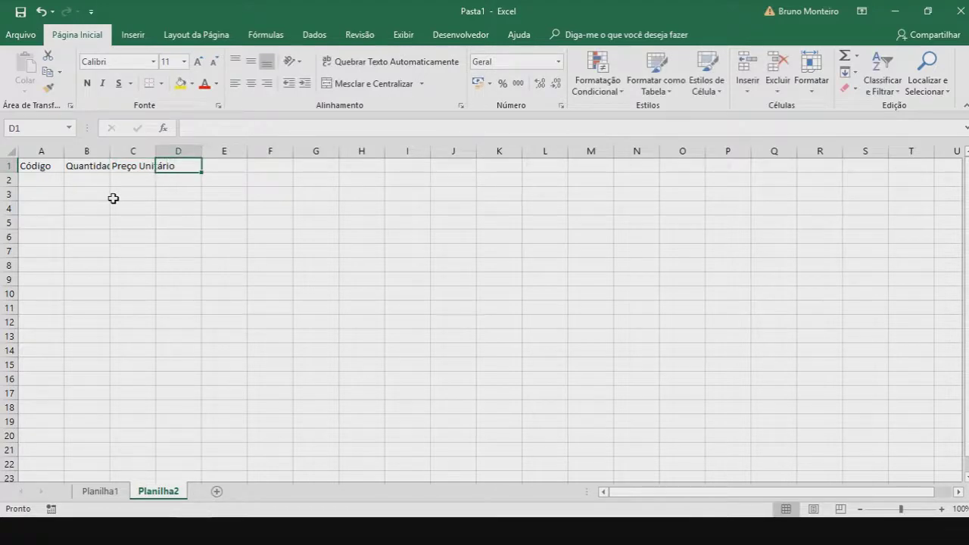
{"action": "type", "text": "Valor"}
{"action": "key", "text": "Return"}
{"action": "key", "text": "Left"}
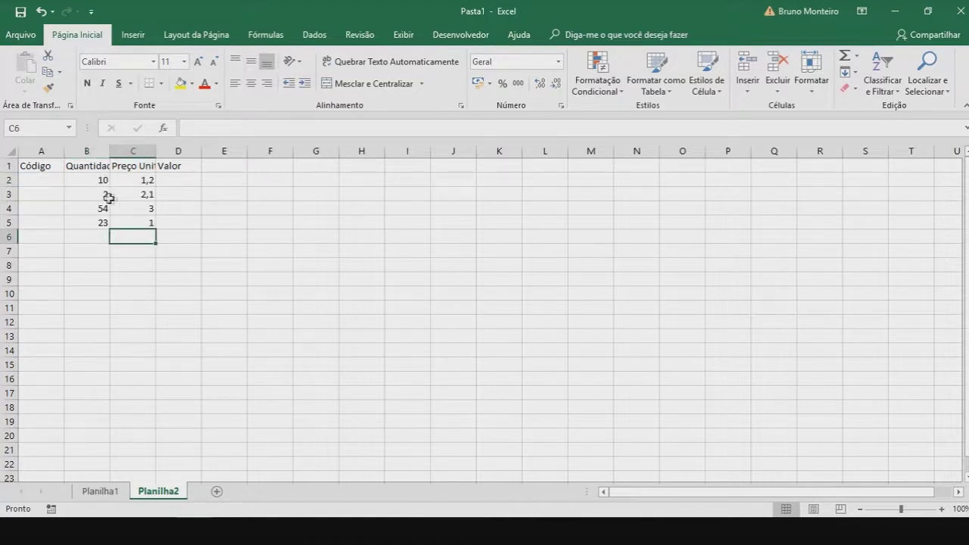
Step: Autofit the widths of columns A to D to their contents
{"action": "double_click", "coordinate": [110, 151]}
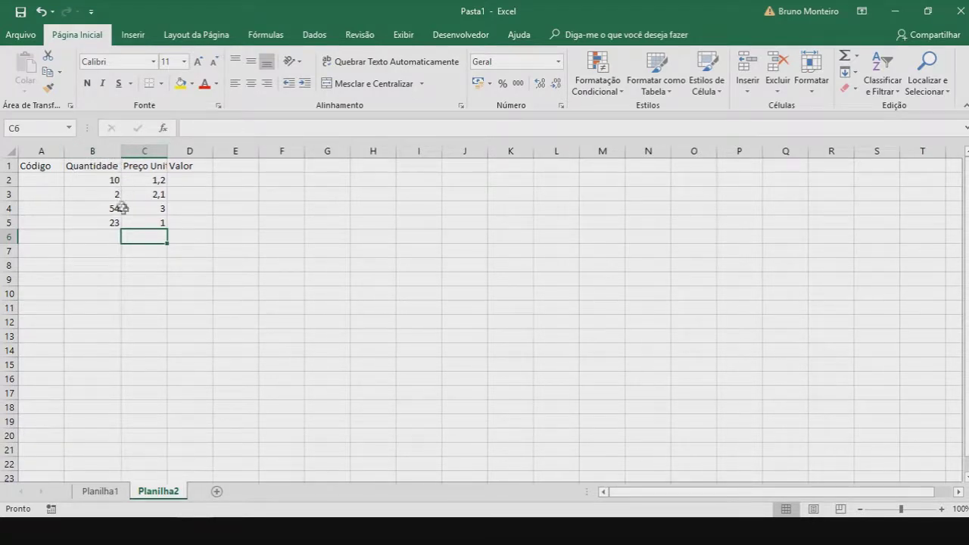
{"action": "left_click", "coordinate": [40, 150]}
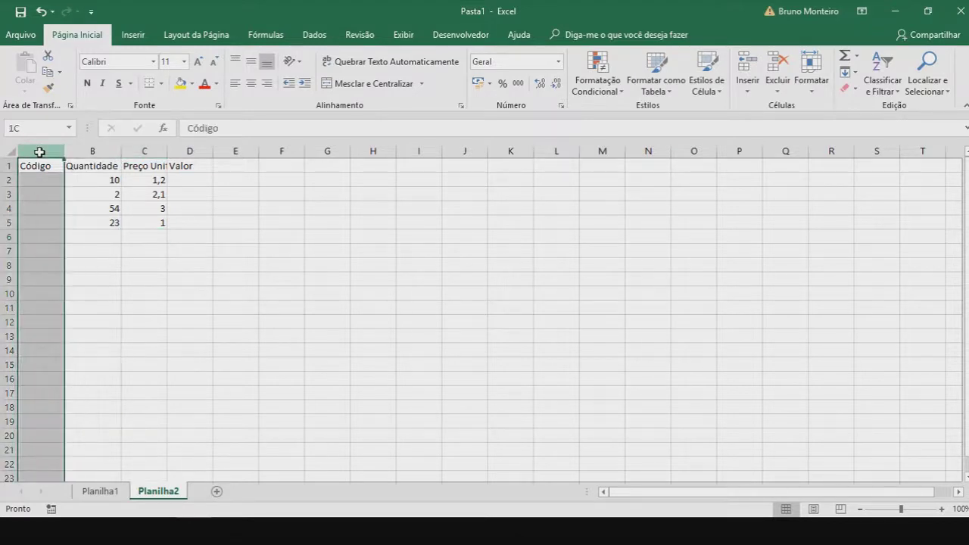
{"action": "left_click_drag", "start_coordinate": [41, 152], "coordinate": [191, 147]}
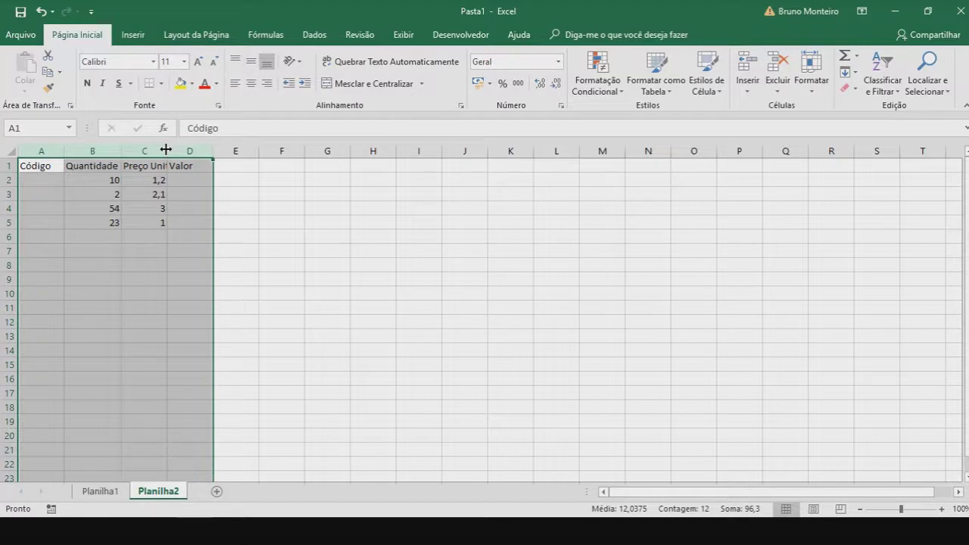
{"action": "double_click", "coordinate": [166, 150]}
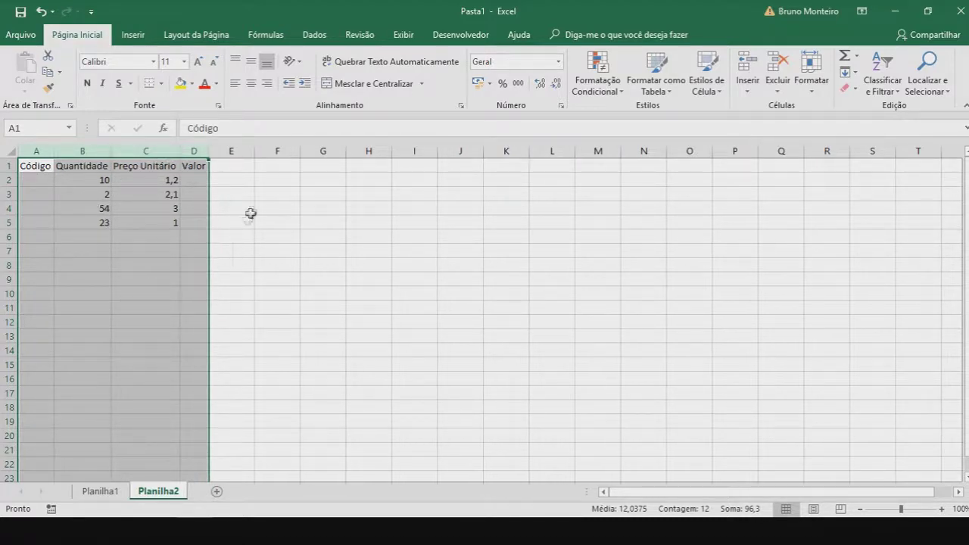
{"action": "left_click", "coordinate": [251, 209]}
Step: Enter 1 as the first code in cell A2
{"action": "left_click", "coordinate": [47, 180]}
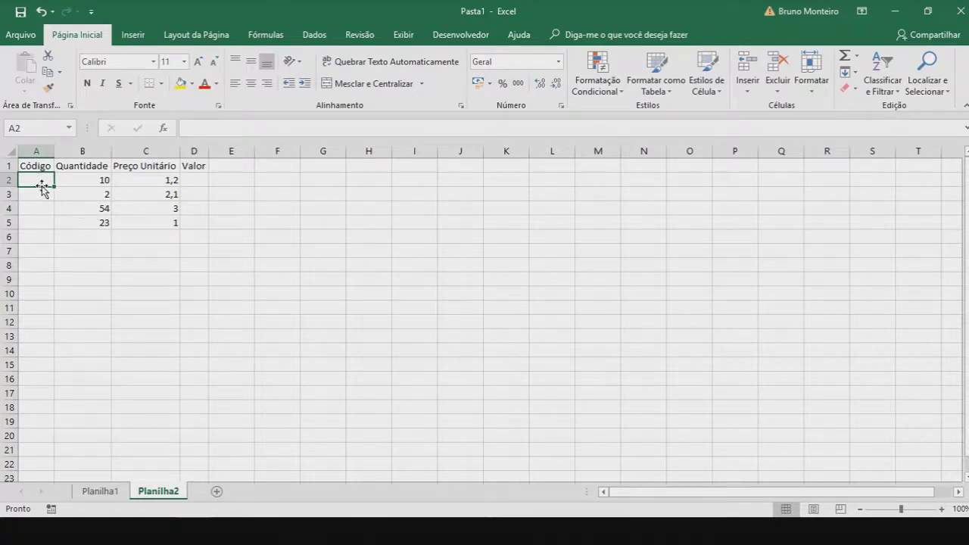
{"action": "type", "text": "1"}
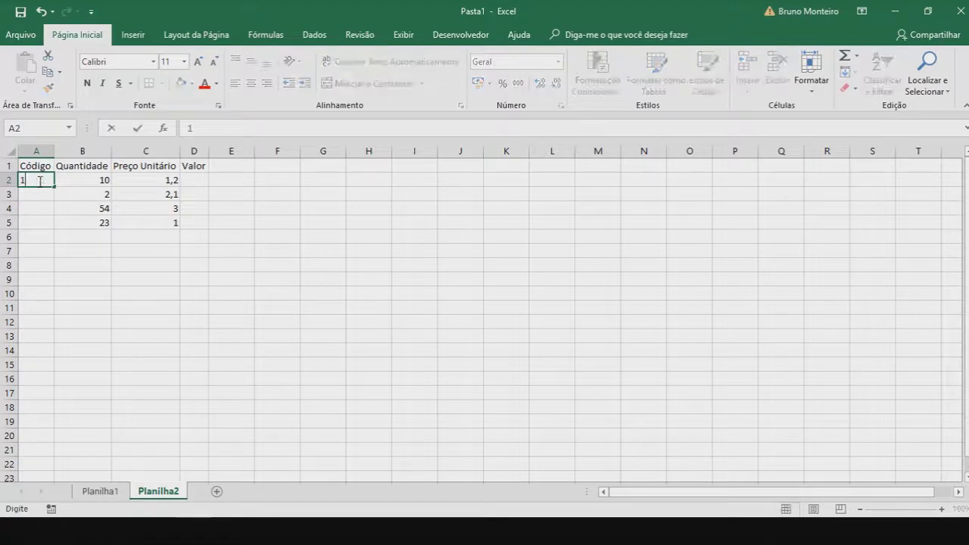
{"action": "key", "text": "Return"}
Step: Enter the codes 2, 3 and 4 in cells A3 to A5
{"action": "type", "text": "2"}
{"action": "key", "text": "Return"}
{"action": "type", "text": "3"}
{"action": "key", "text": "Return"}
{"action": "type", "text": "4"}
{"action": "key", "text": "Return"}
Step: Clear the codes from cells A3 to A5
{"action": "left_click_drag", "start_coordinate": [43, 221], "coordinate": [44, 194]}
{"action": "key", "text": "BackSpace"}
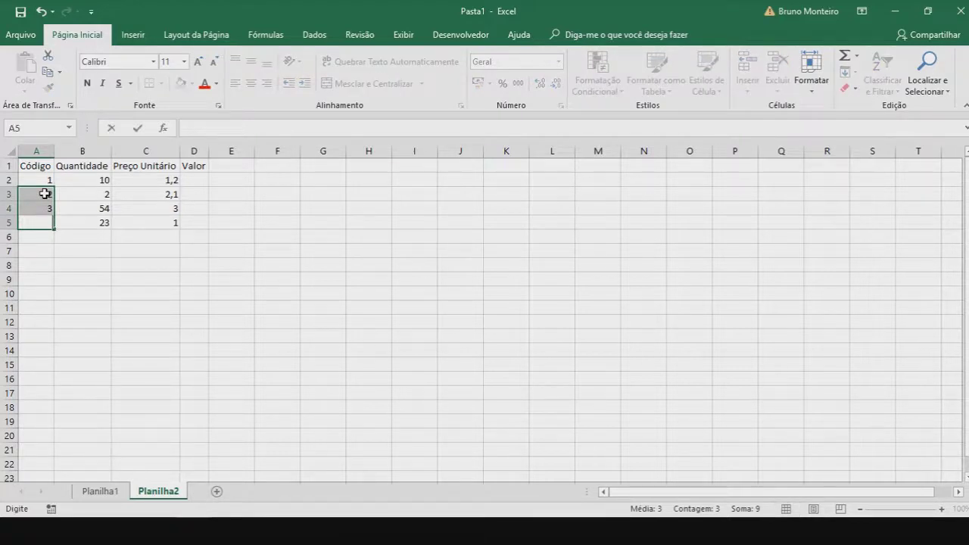
{"action": "left_click", "coordinate": [45, 193]}
{"action": "left_click_drag", "start_coordinate": [37, 192], "coordinate": [41, 211]}
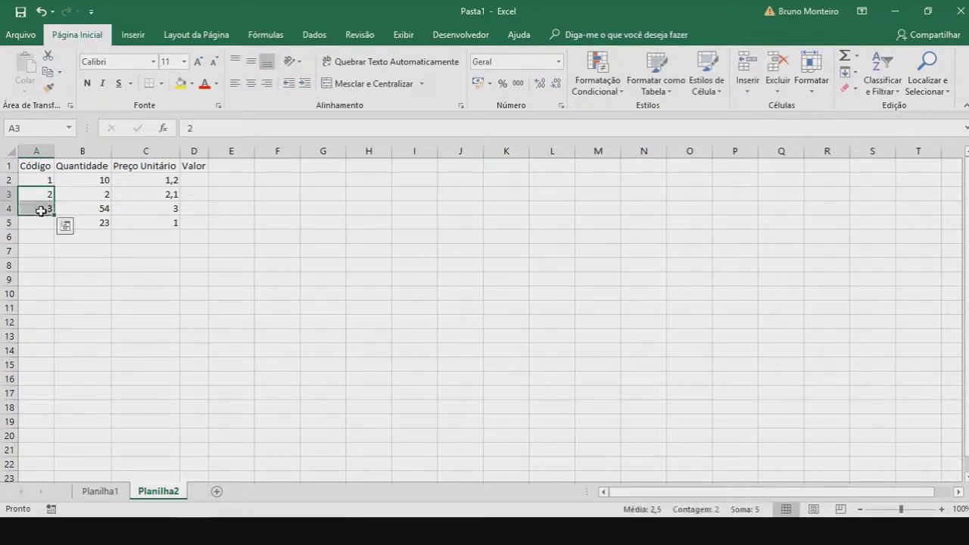
{"action": "key", "text": "Delete"}
Step: Autofill the code in A2 down to A5 using the Preencher Série option
{"action": "left_click", "coordinate": [35, 179]}
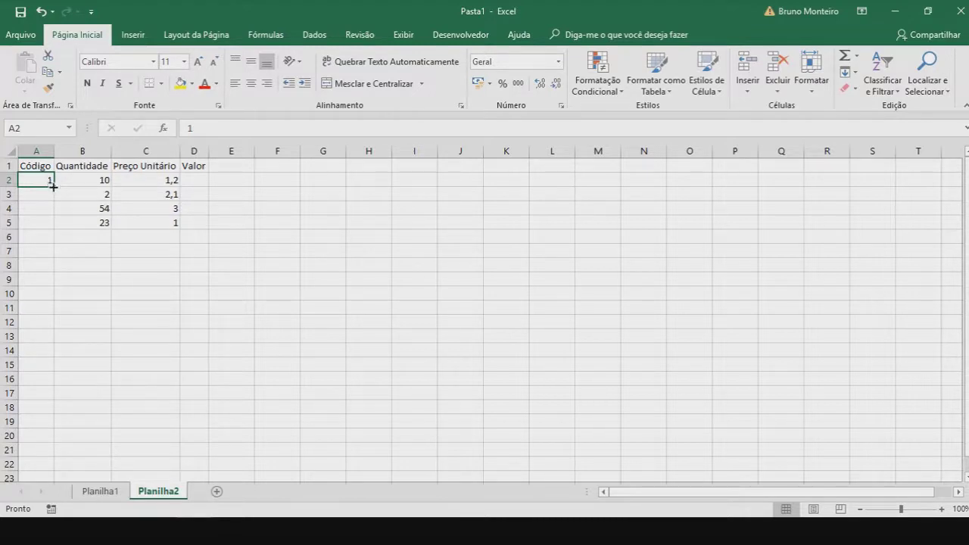
{"action": "left_click_drag", "start_coordinate": [53, 187], "coordinate": [56, 228]}
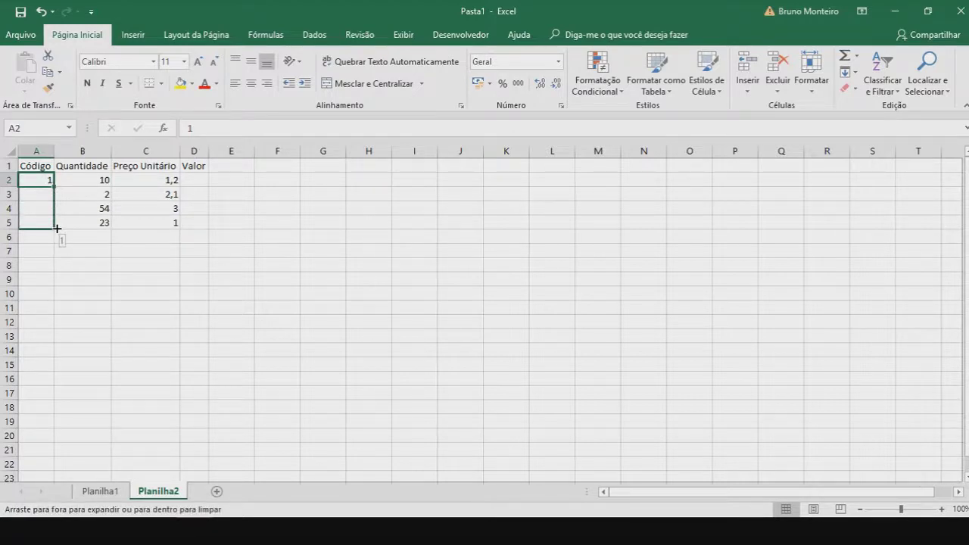
{"action": "left_click_drag", "start_coordinate": [56, 228], "coordinate": [57, 228]}
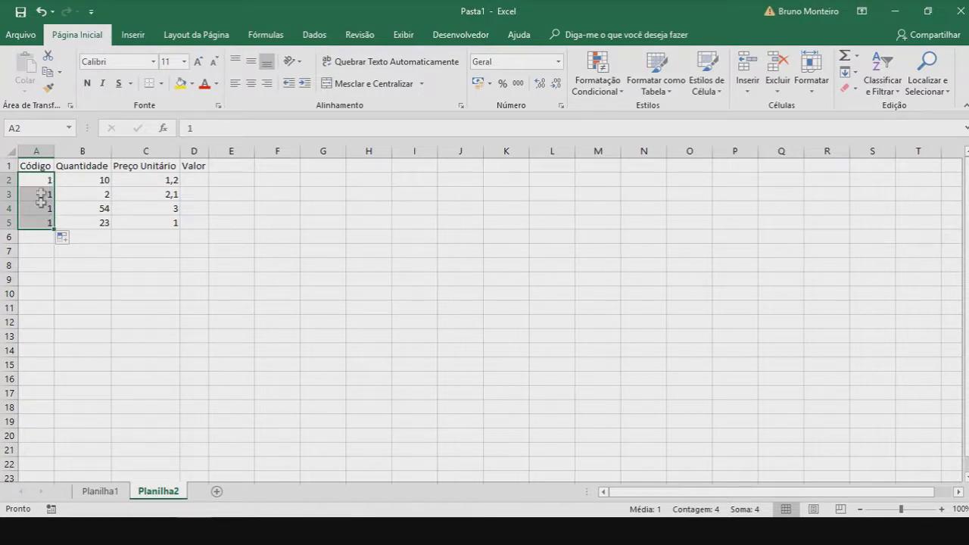
{"action": "left_click", "coordinate": [75, 241]}
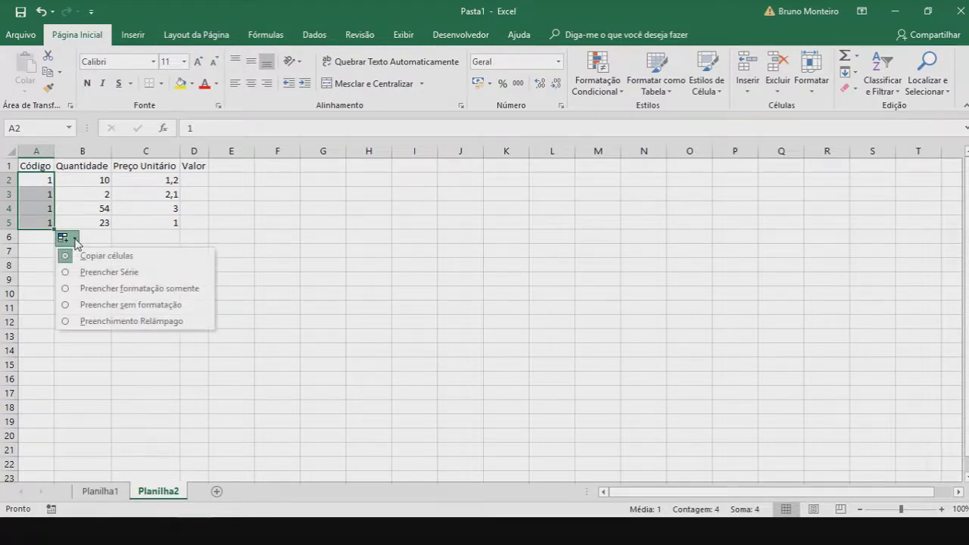
{"action": "left_click", "coordinate": [96, 272]}
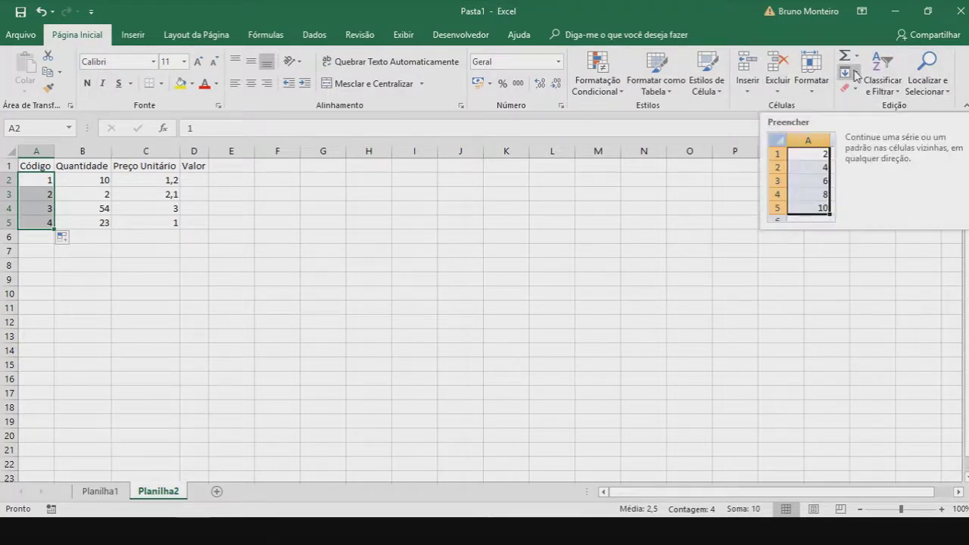
Step: Fill the codes in A2:A5 as a linear column series with an increment of 10
{"action": "left_click", "coordinate": [855, 72]}
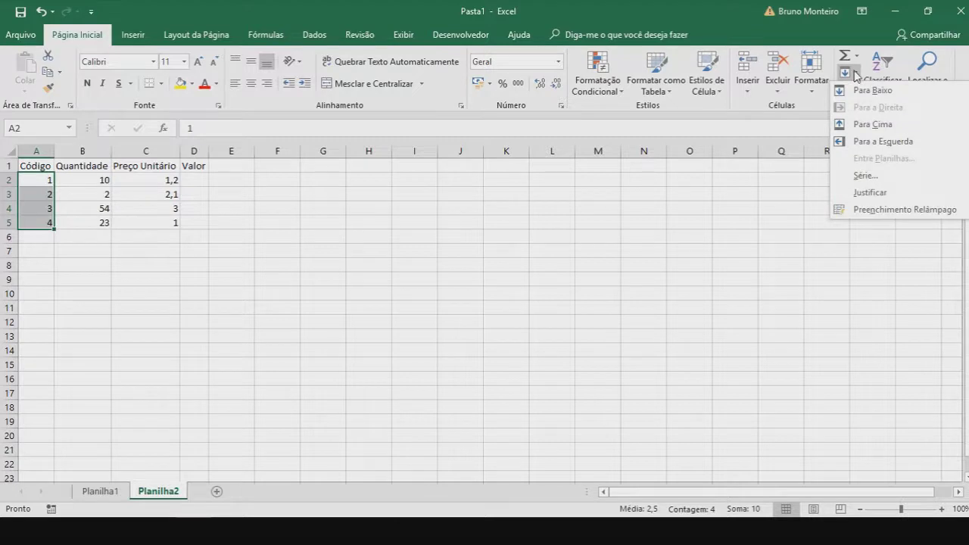
{"action": "left_click", "coordinate": [862, 179]}
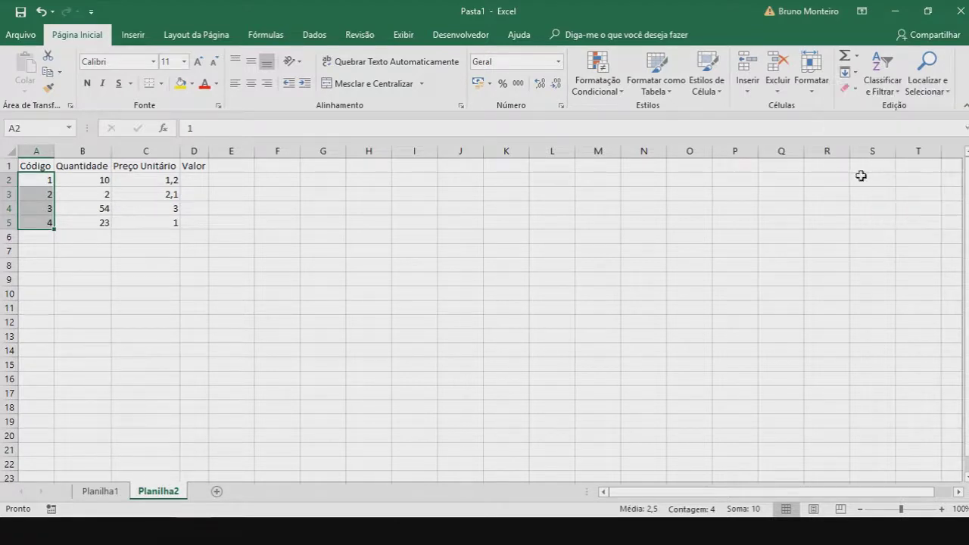
{"action": "left_click_drag", "start_coordinate": [548, 113], "coordinate": [439, 215]}
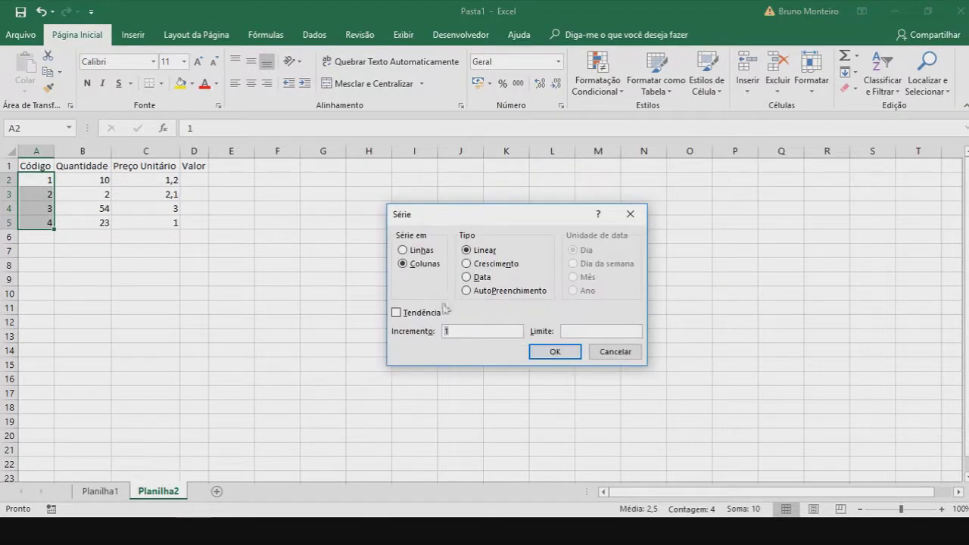
{"action": "left_click", "coordinate": [459, 331]}
{"action": "left_click", "coordinate": [550, 359]}
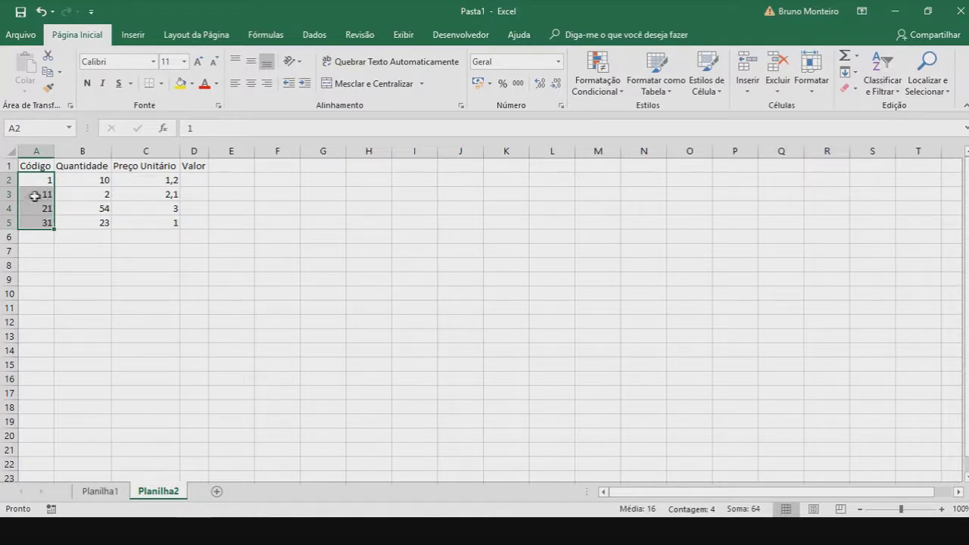
Step: Refill the codes in A2:A5 as a linear column series with an increment of 1
{"action": "left_click", "coordinate": [848, 72]}
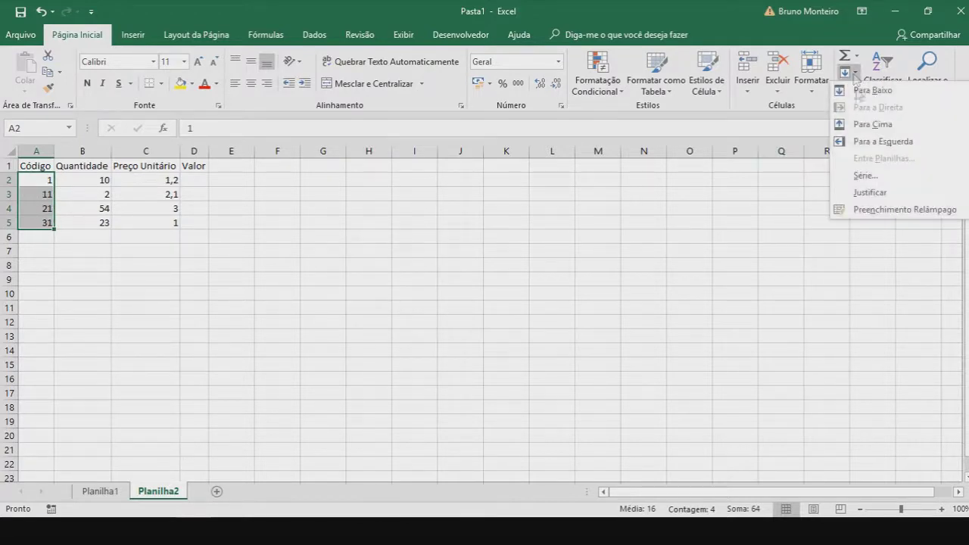
{"action": "left_click", "coordinate": [863, 175]}
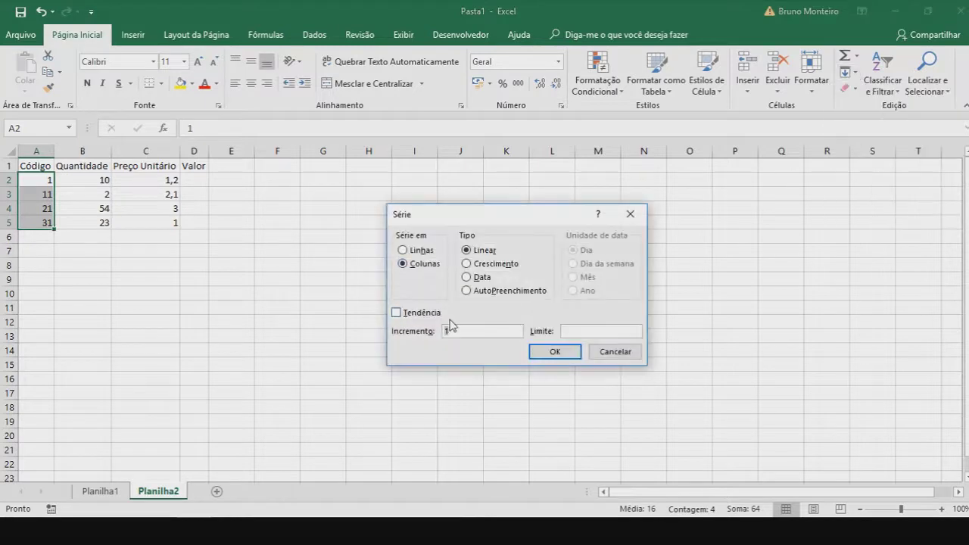
{"action": "left_click", "coordinate": [553, 352]}
{"action": "left_click", "coordinate": [189, 267]}
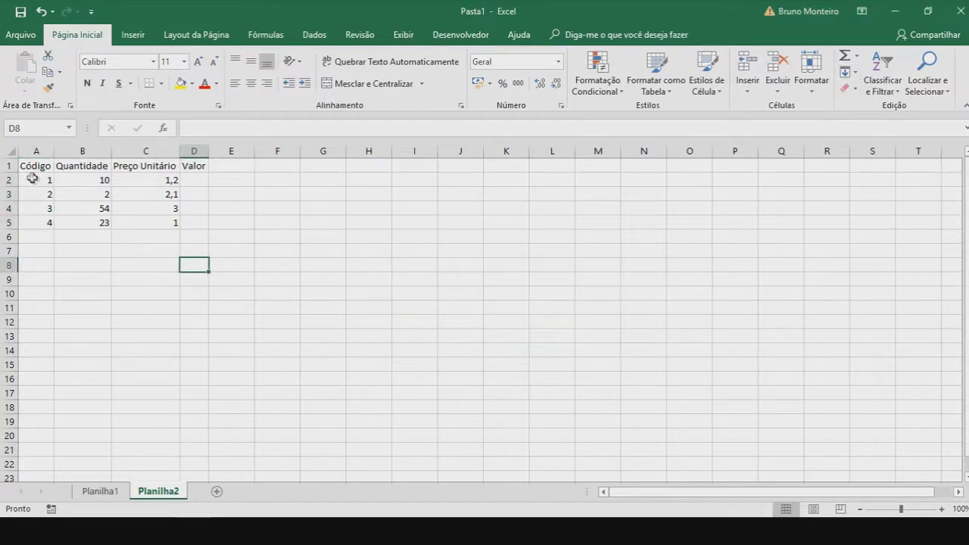
{"action": "left_click_drag", "start_coordinate": [33, 179], "coordinate": [37, 220]}
{"action": "left_click", "coordinate": [130, 265]}
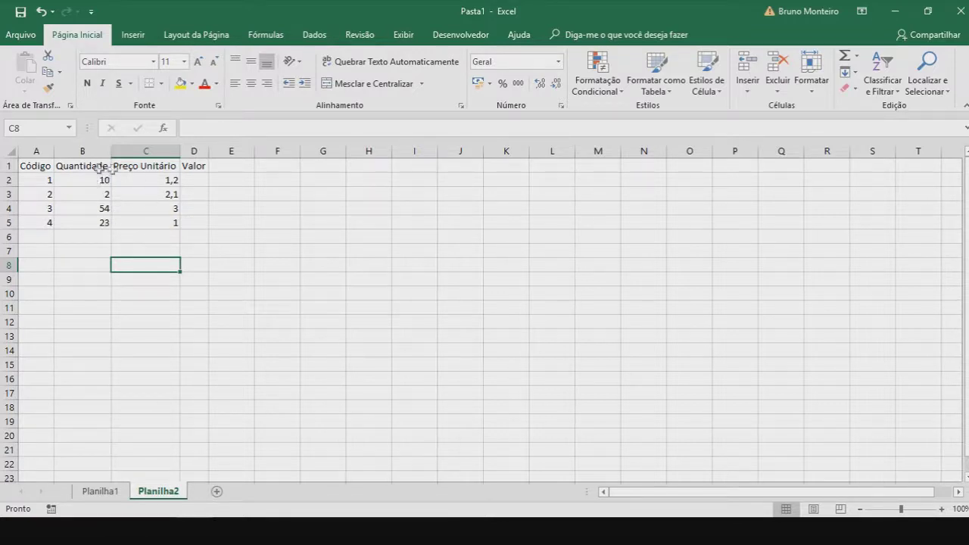
{"action": "left_click", "coordinate": [138, 182]}
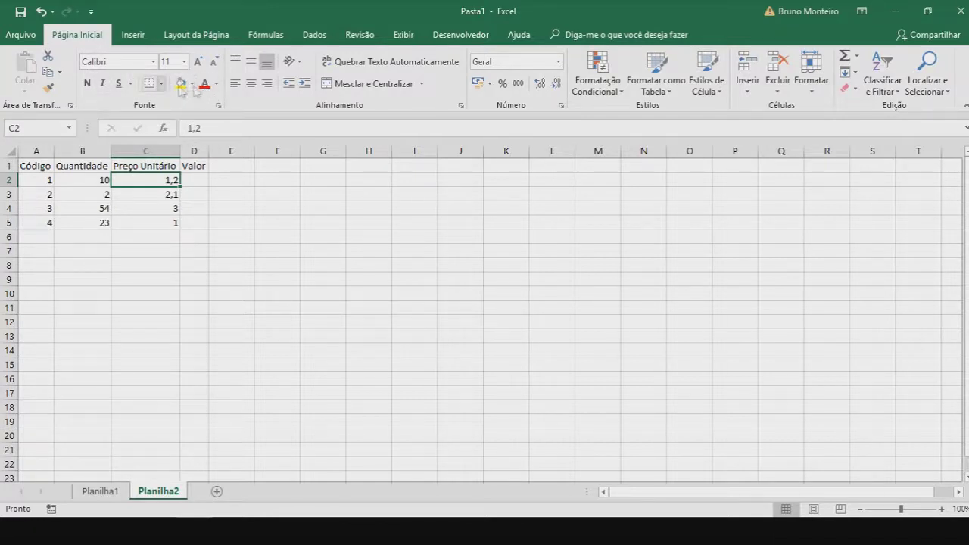
{"action": "left_click", "coordinate": [193, 84]}
{"action": "left_click", "coordinate": [193, 85]}
Step: Start a new conditional formatting rule for C2:C5 that formats only cells that contain a given cell value
{"action": "left_click_drag", "start_coordinate": [157, 188], "coordinate": [161, 225]}
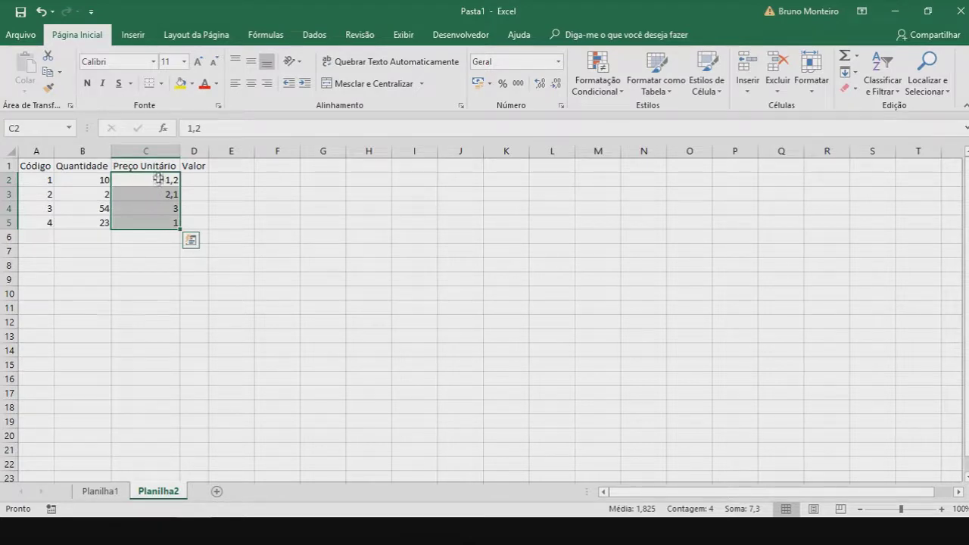
{"action": "left_click", "coordinate": [604, 88]}
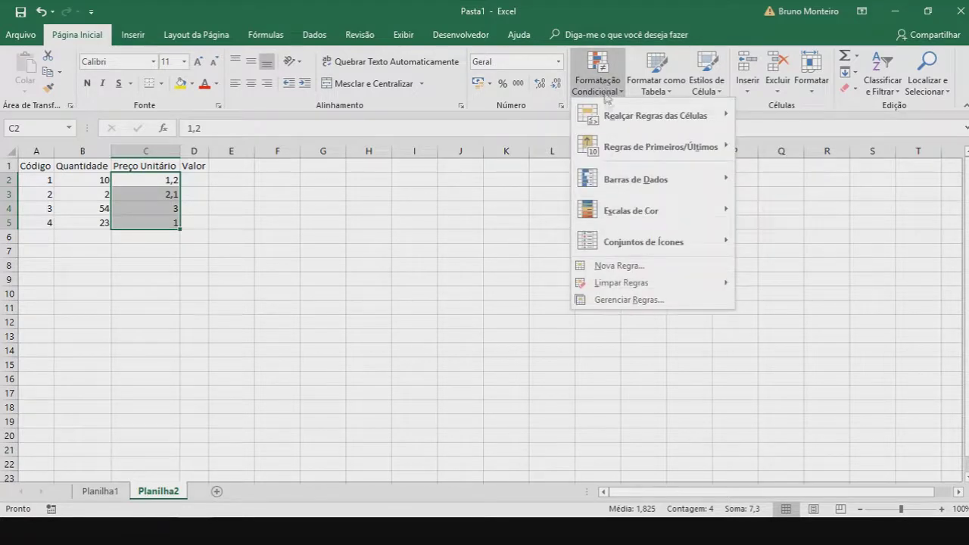
{"action": "left_click", "coordinate": [606, 272]}
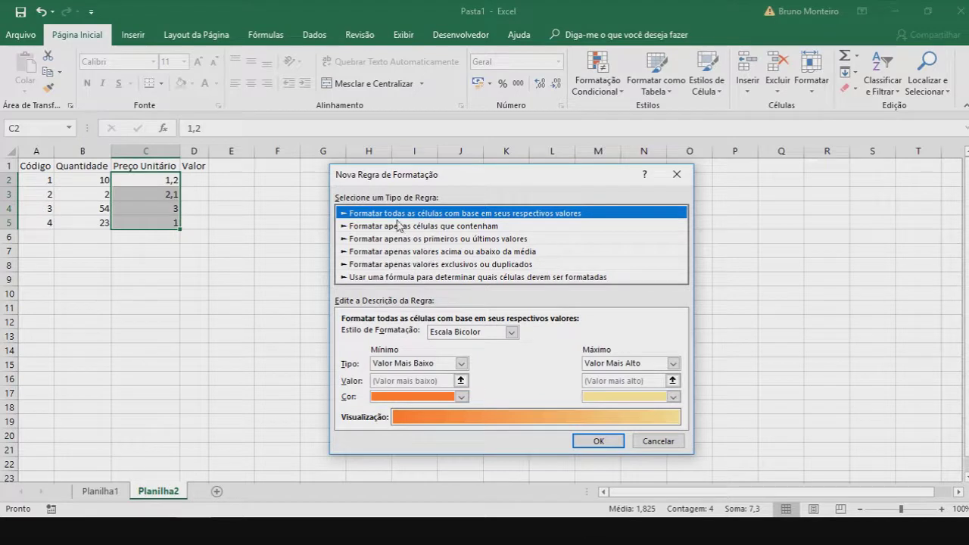
{"action": "left_click", "coordinate": [371, 226]}
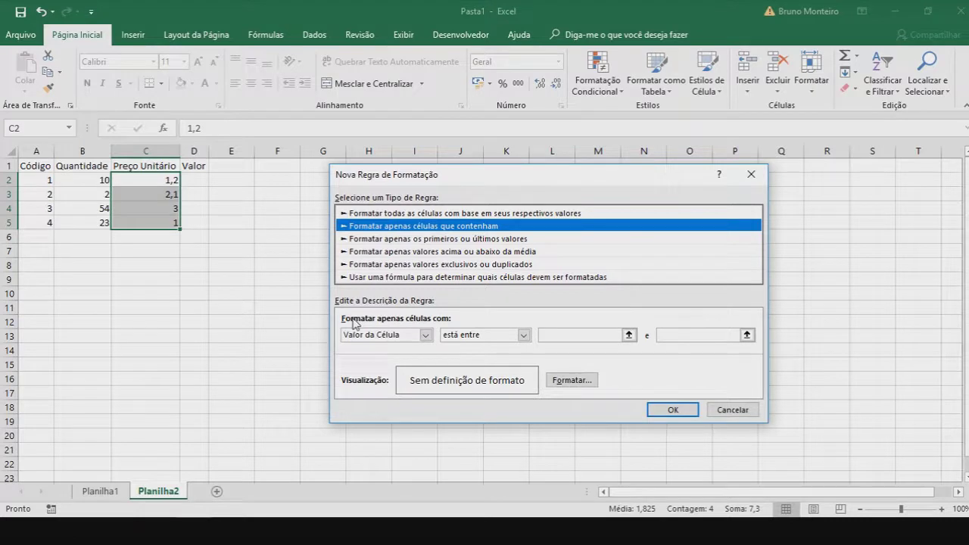
{"action": "left_click", "coordinate": [426, 335]}
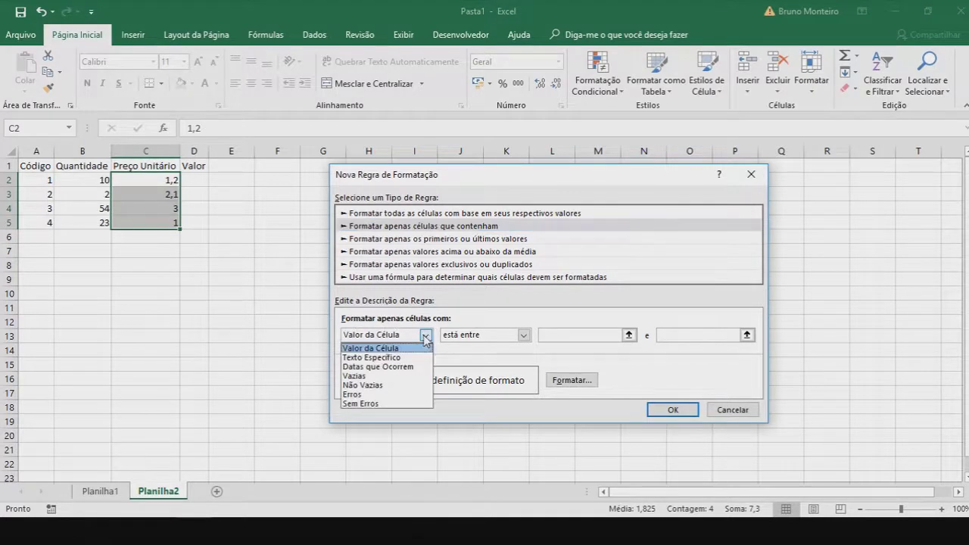
{"action": "left_click", "coordinate": [379, 349]}
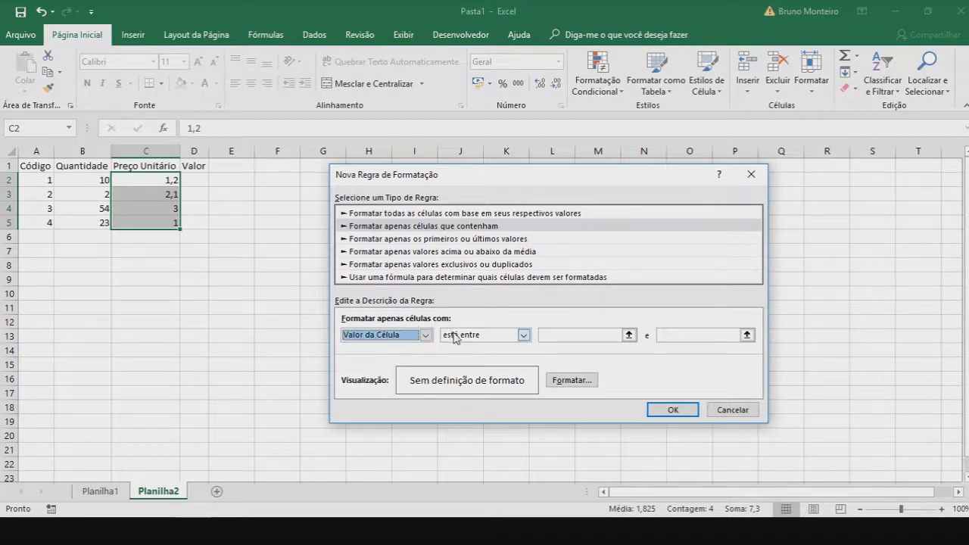
Step: Set the rule's condition to cell values between 1 and 1,99
{"action": "left_click", "coordinate": [465, 339]}
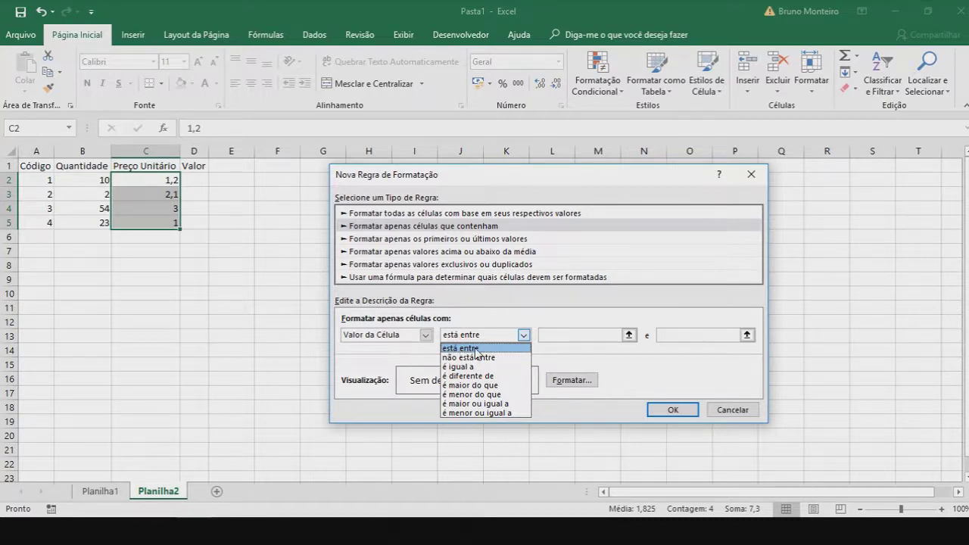
{"action": "left_click", "coordinate": [564, 338]}
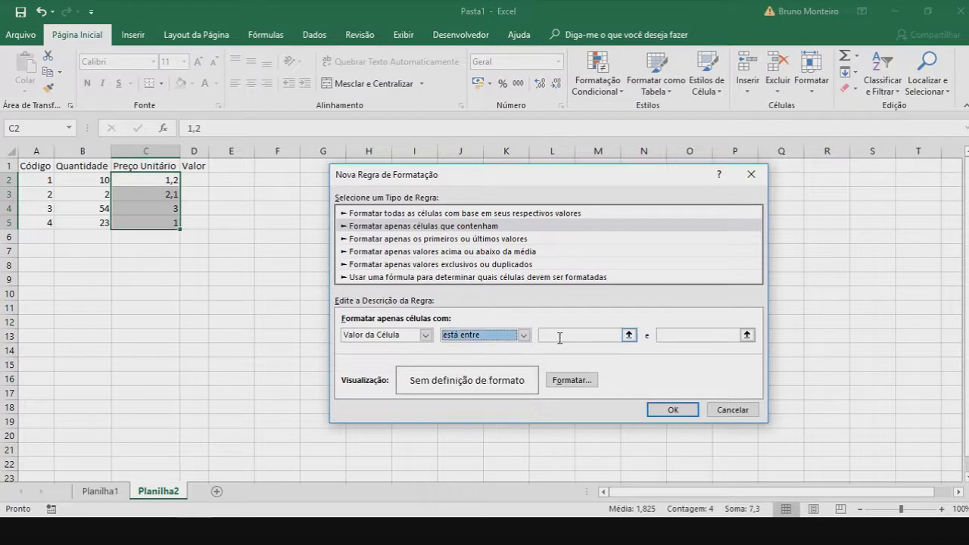
{"action": "left_click", "coordinate": [559, 338]}
{"action": "type", "text": "1"}
{"action": "left_click", "coordinate": [677, 336]}
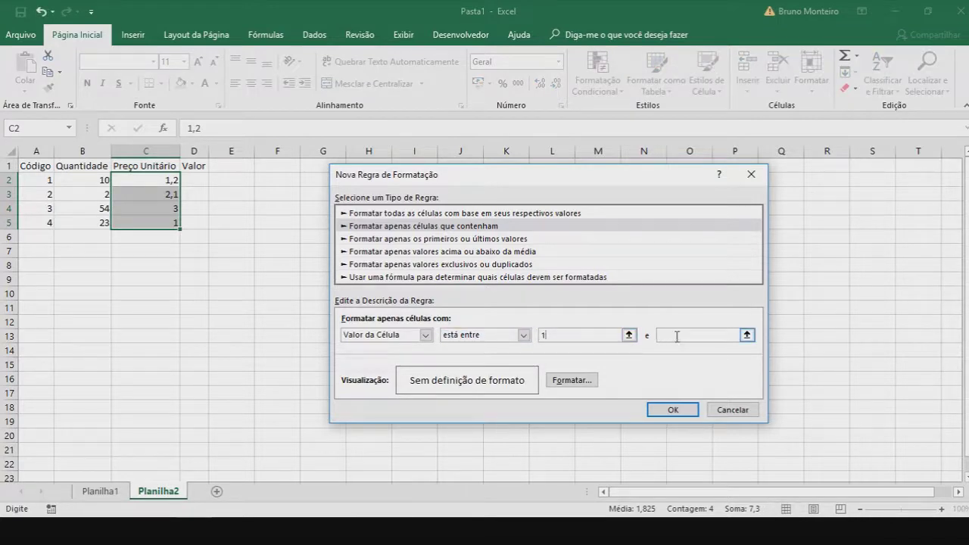
{"action": "type", "text": "1,9"}
{"action": "left_click", "coordinate": [547, 333]}
Step: Give the rule a bright red background fill and apply it to the unit prices
{"action": "left_click", "coordinate": [571, 380]}
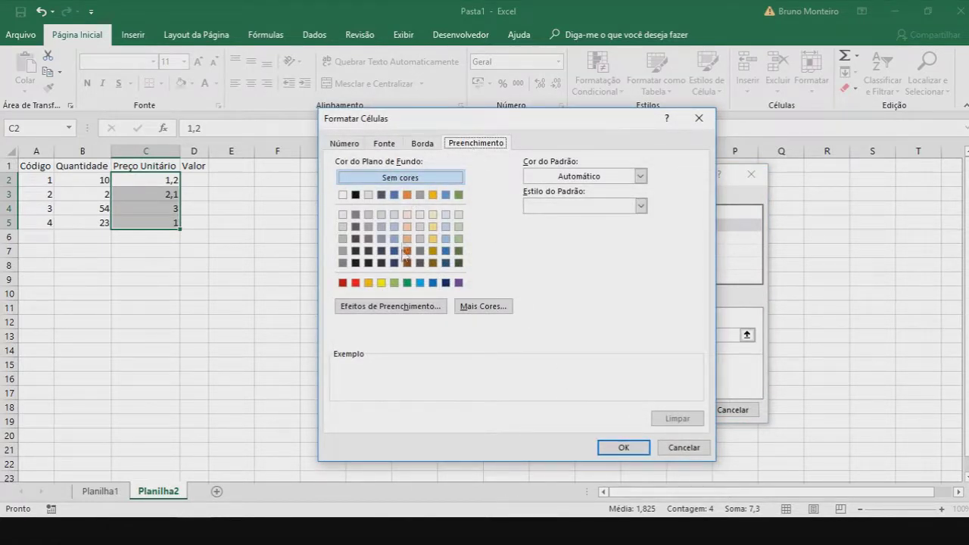
{"action": "left_click", "coordinate": [355, 283]}
{"action": "left_click", "coordinate": [623, 448]}
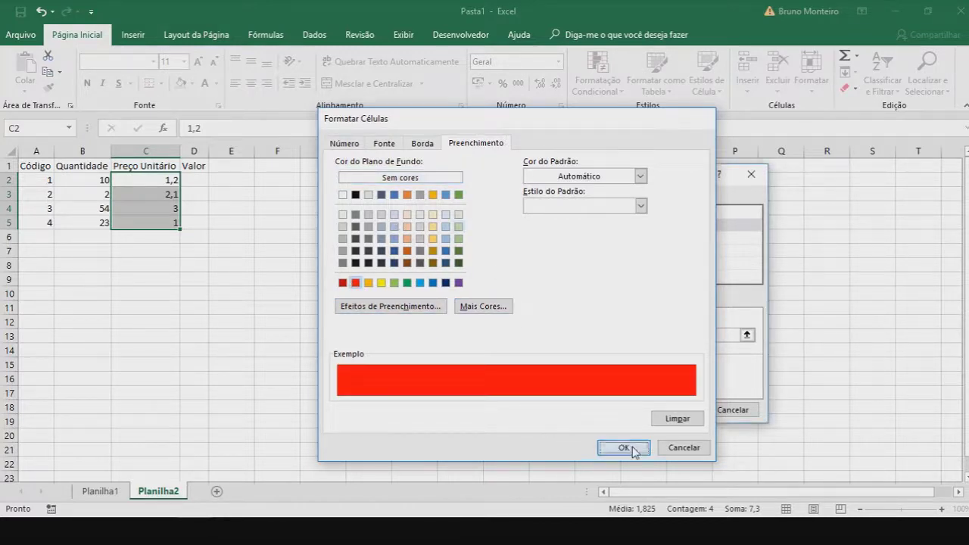
{"action": "left_click", "coordinate": [664, 411]}
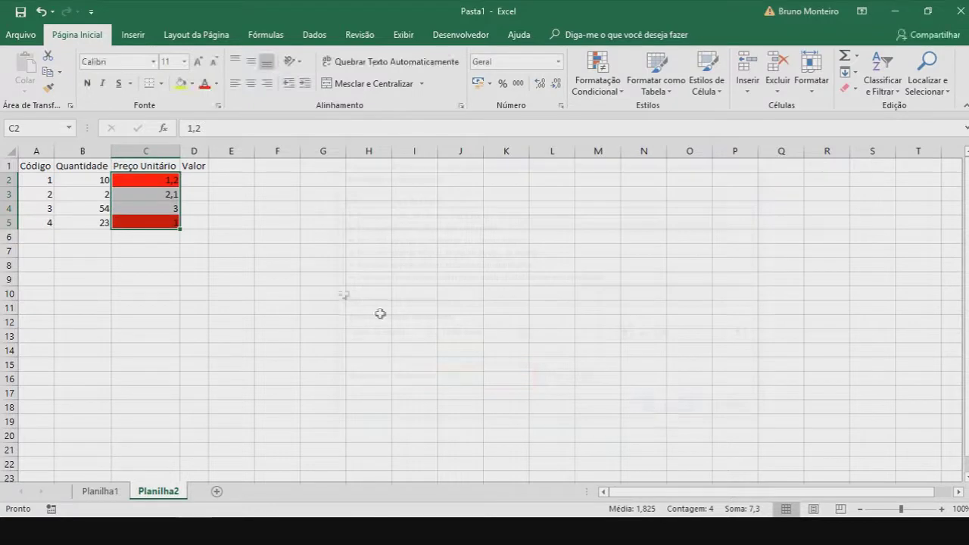
Step: Examine the unit prices in C2 and C5 against the new rule's condition
{"action": "left_click", "coordinate": [318, 276]}
{"action": "left_click", "coordinate": [143, 176]}
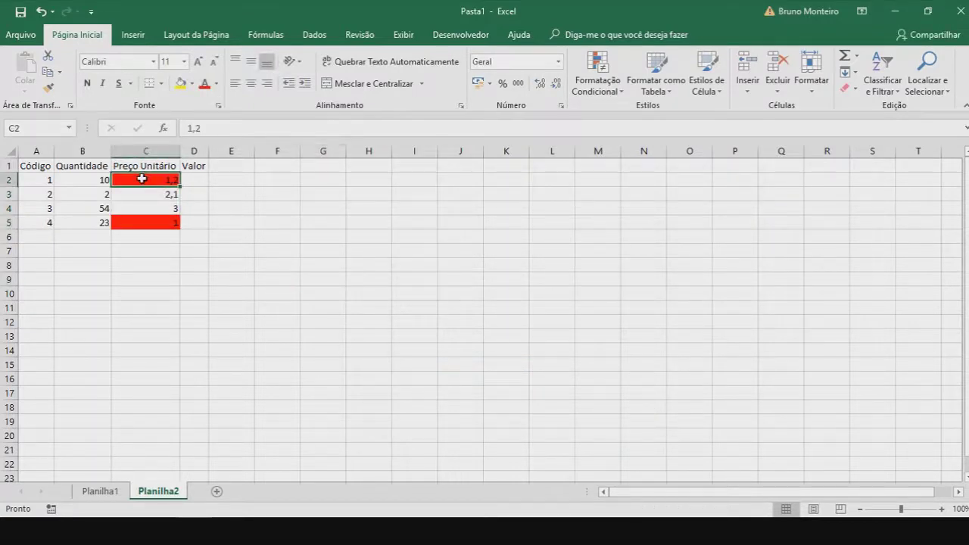
{"action": "left_click", "coordinate": [153, 223]}
{"action": "left_click", "coordinate": [147, 180]}
{"action": "left_click", "coordinate": [146, 223]}
{"action": "left_click", "coordinate": [139, 180]}
{"action": "left_click", "coordinate": [138, 221]}
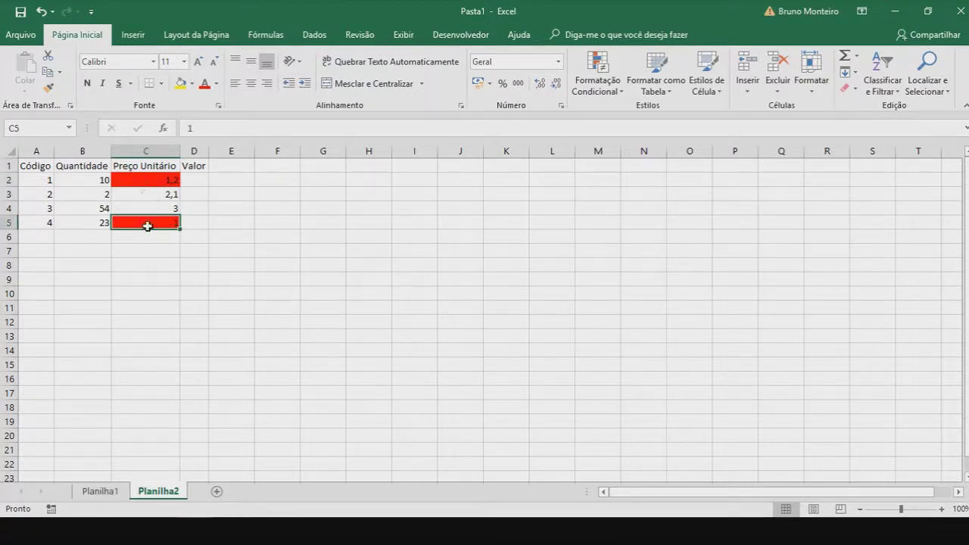
Step: Test the rule by setting the unit price in C3 to 1,99 and returning it to 2,1
{"action": "left_click", "coordinate": [150, 195]}
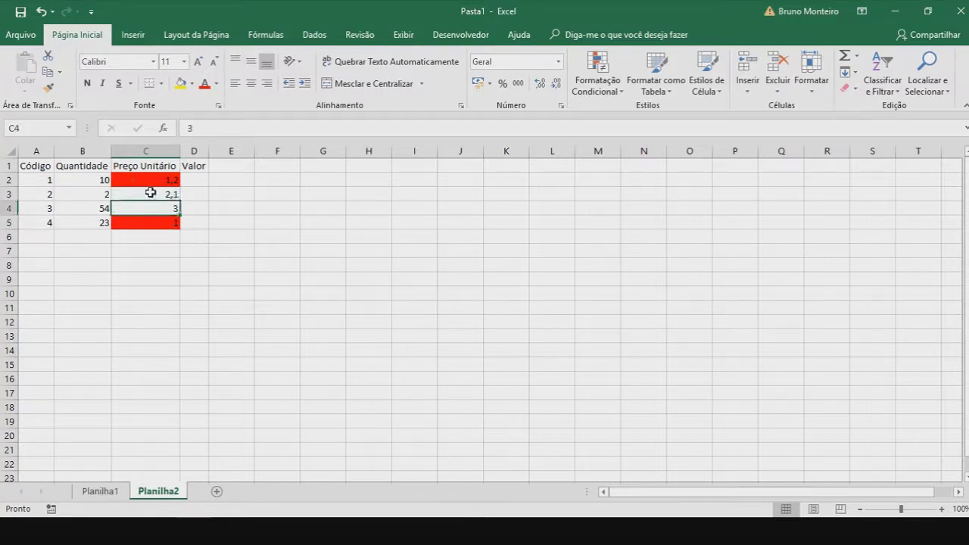
{"action": "type", "text": "1,99"}
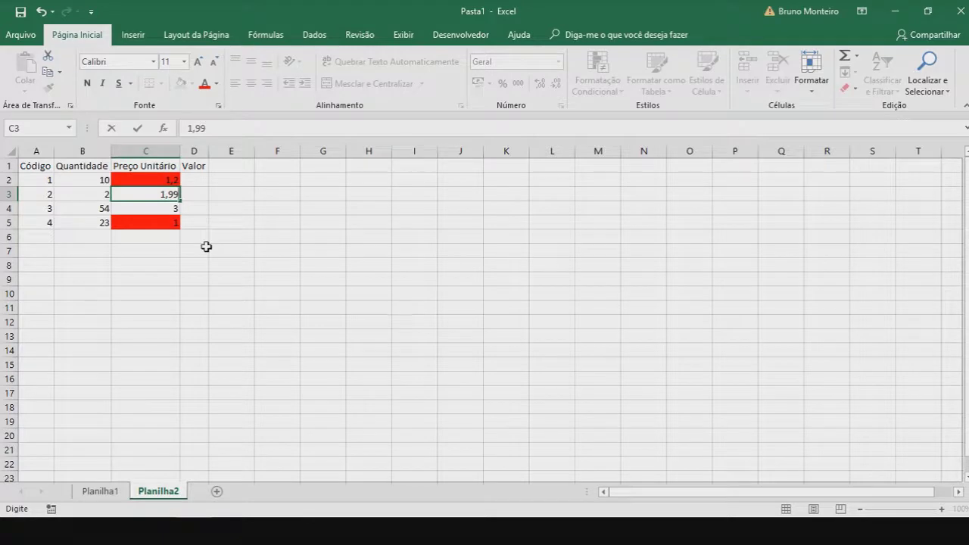
{"action": "key", "text": "Return"}
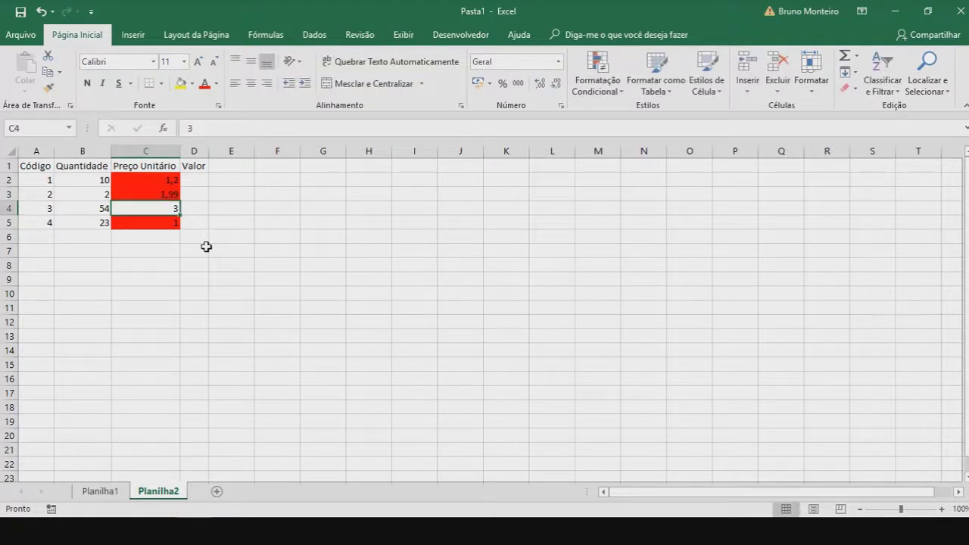
{"action": "key", "text": "Up"}
{"action": "type", "text": "2"}
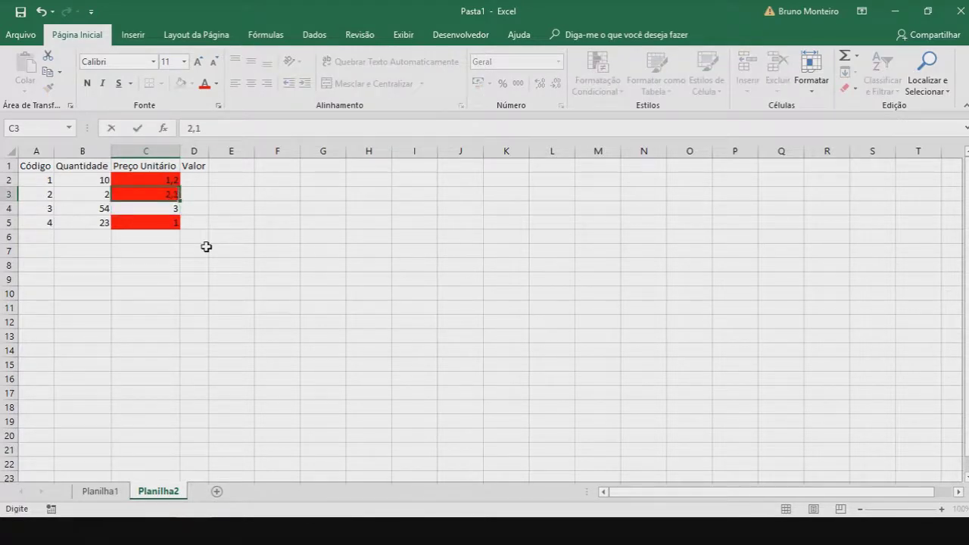
{"action": "key", "text": "Return"}
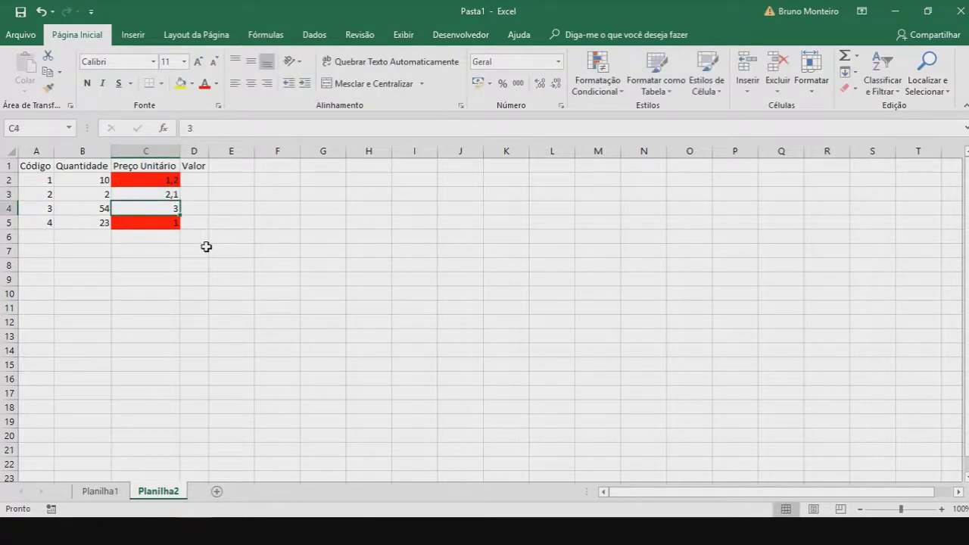
Step: Enter the formula =B2*C2 in D2 to multiply the quantity by the unit price
{"action": "left_click", "coordinate": [196, 180]}
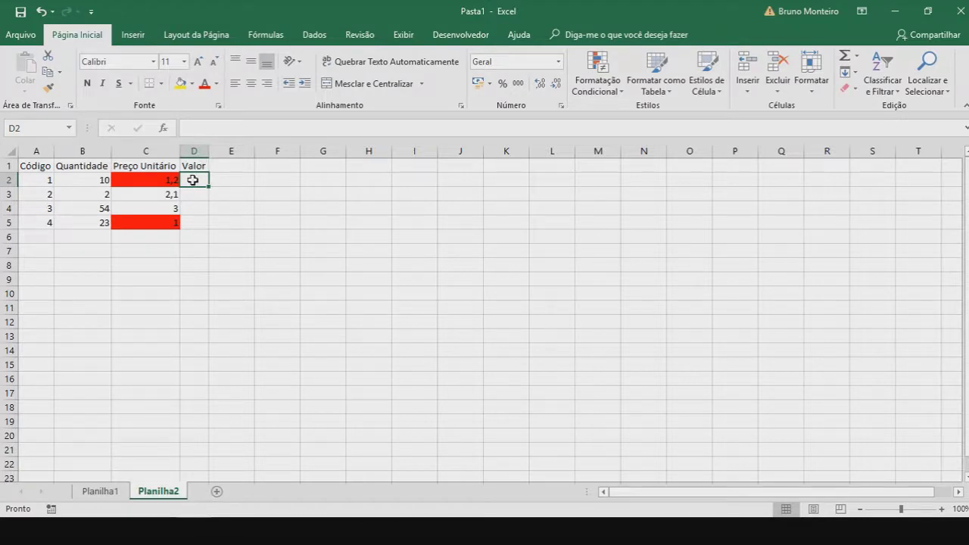
{"action": "type", "text": "="}
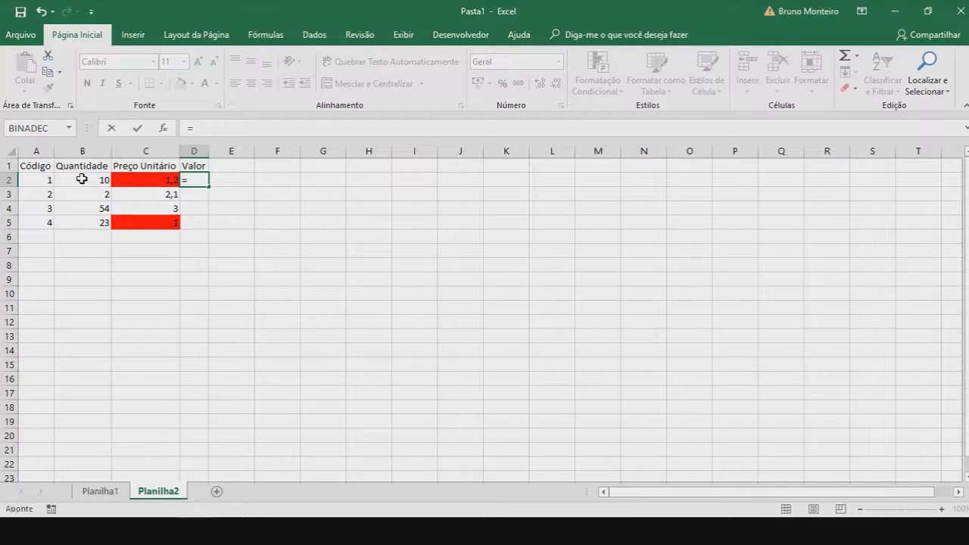
{"action": "left_click", "coordinate": [82, 179]}
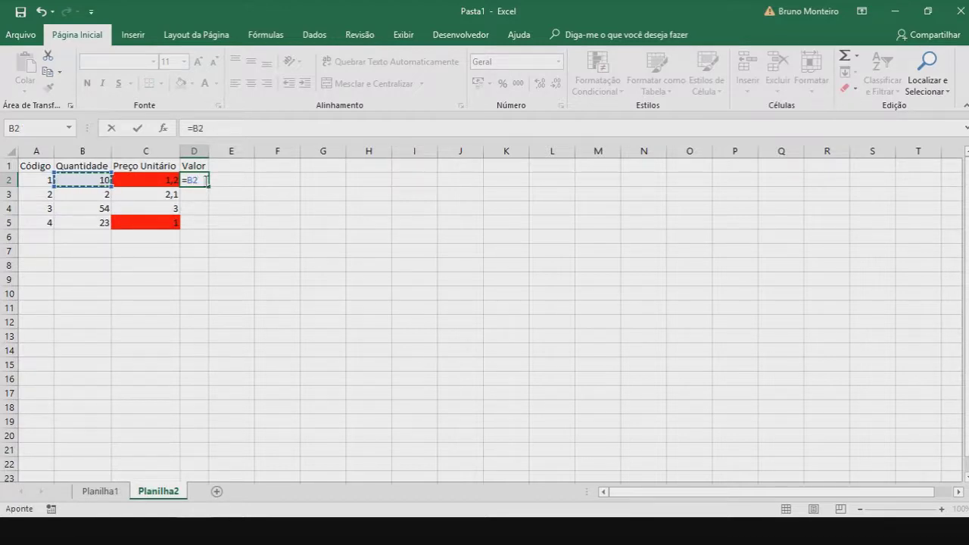
{"action": "type", "text": "*"}
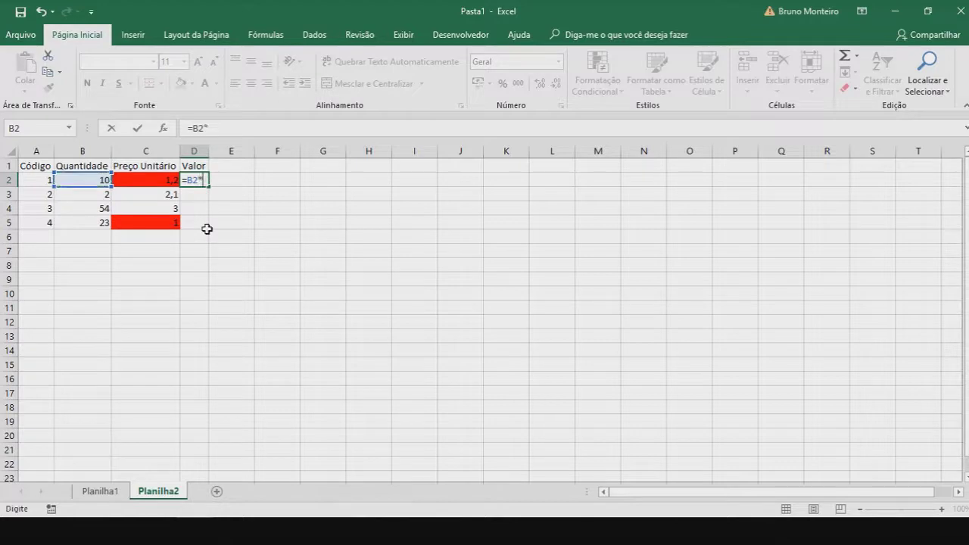
{"action": "left_click", "coordinate": [142, 178]}
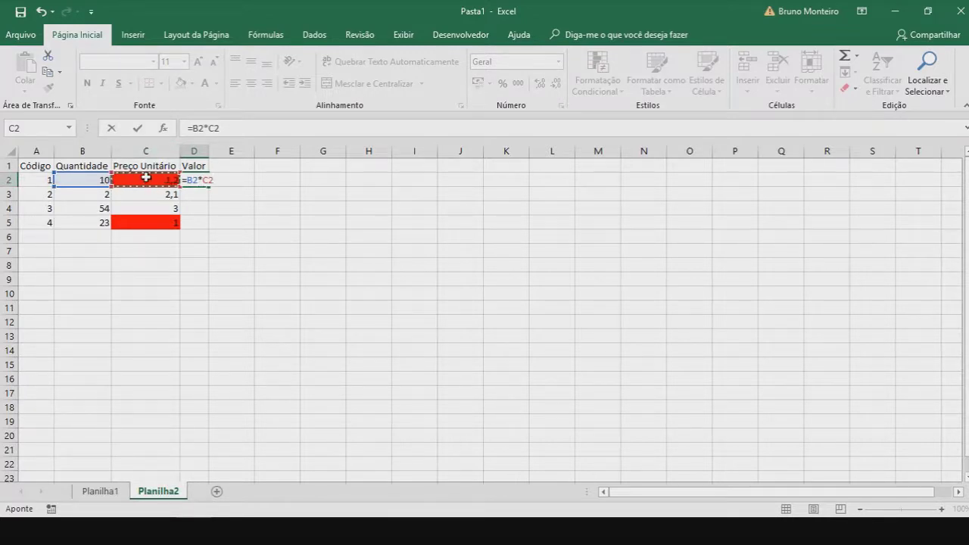
{"action": "key", "text": "Return"}
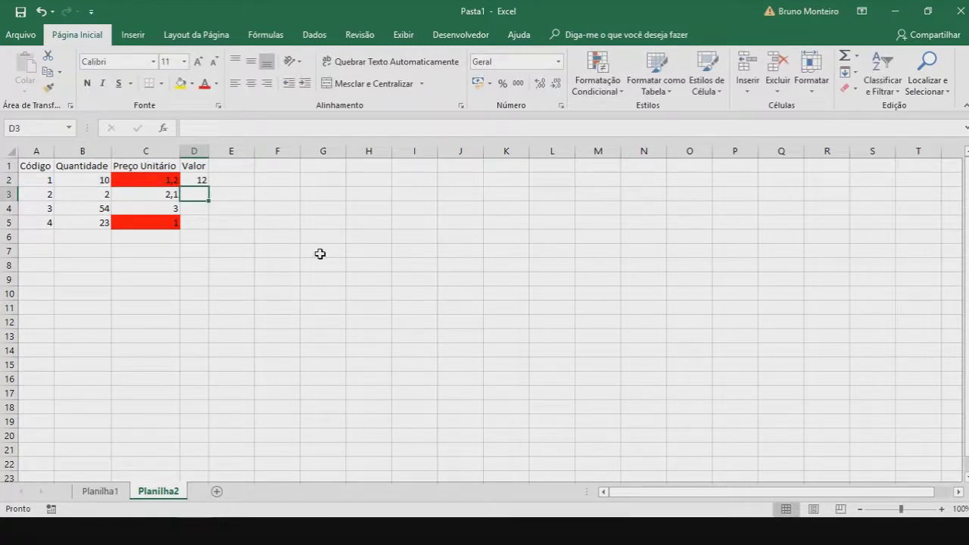
Step: Autofill the Valor formula from D2 down to D5
{"action": "left_click", "coordinate": [198, 179]}
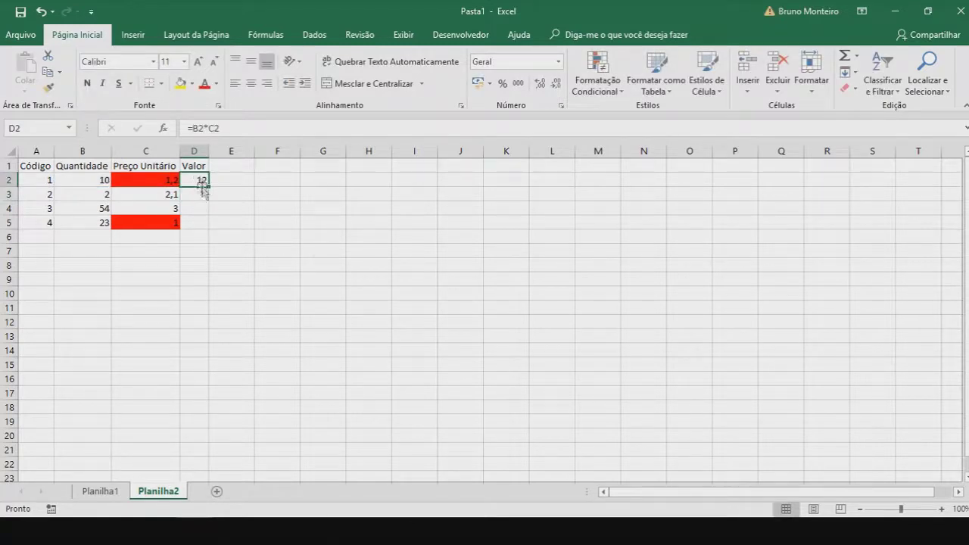
{"action": "left_click", "coordinate": [196, 193]}
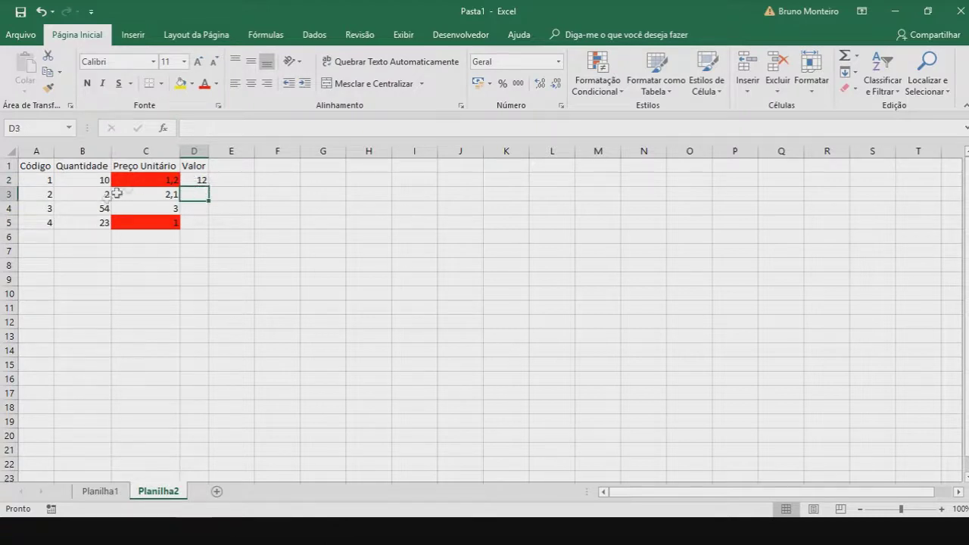
{"action": "left_click", "coordinate": [199, 179]}
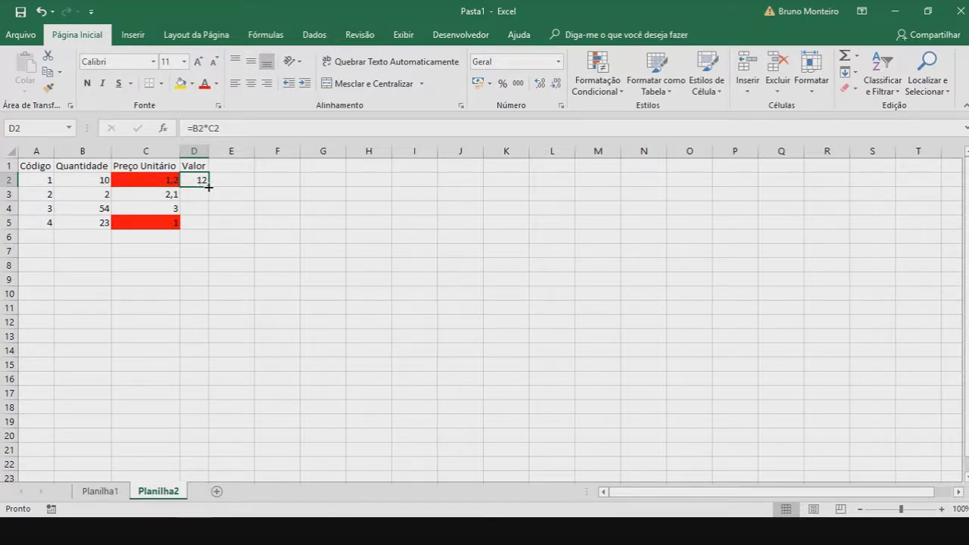
{"action": "left_click_drag", "start_coordinate": [208, 186], "coordinate": [209, 230]}
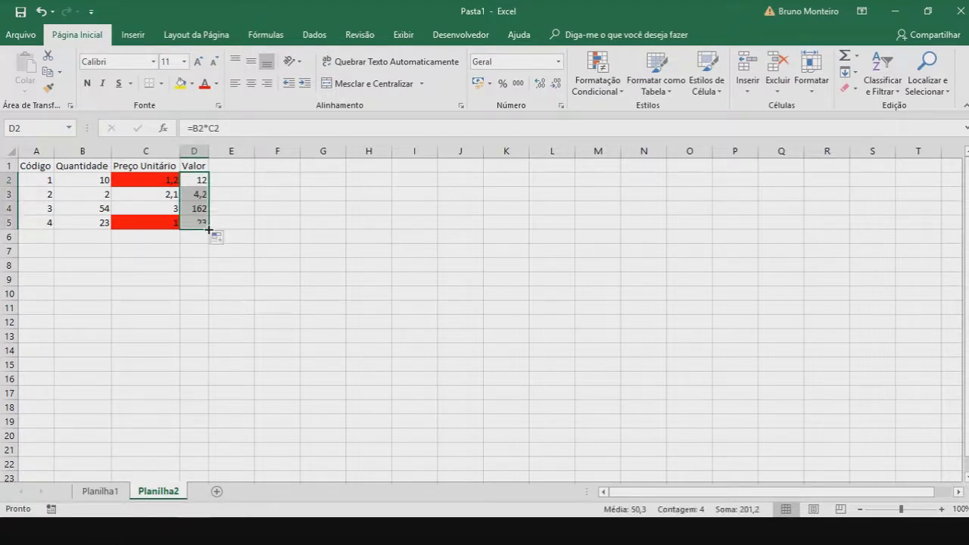
Step: Widen column D to nearly three times its width
{"action": "left_click", "coordinate": [230, 184]}
{"action": "left_click_drag", "start_coordinate": [205, 152], "coordinate": [261, 152]}
{"action": "left_click", "coordinate": [281, 228]}
Step: Examine the formulas in D2 to D5 and the cell references used in D3
{"action": "left_click", "coordinate": [224, 180]}
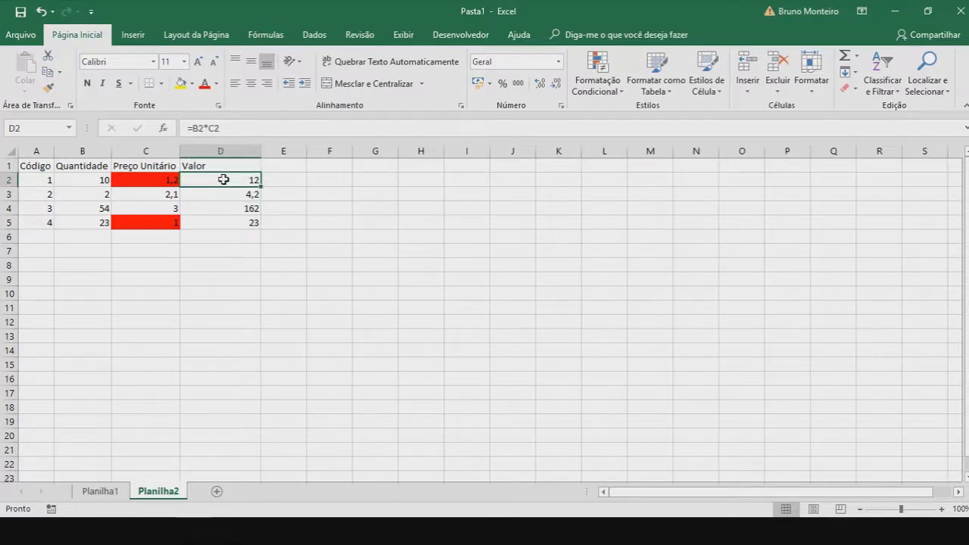
{"action": "left_click", "coordinate": [206, 194]}
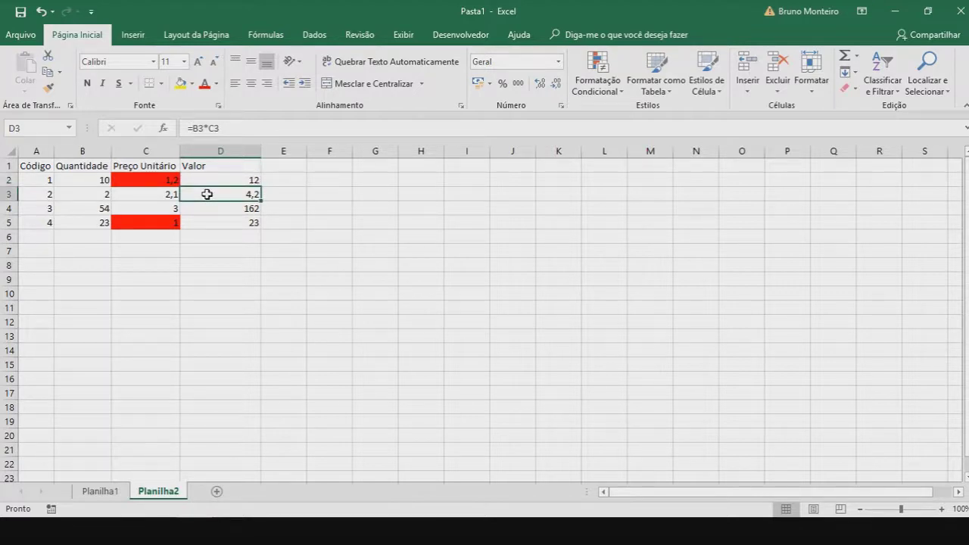
{"action": "left_click", "coordinate": [212, 209]}
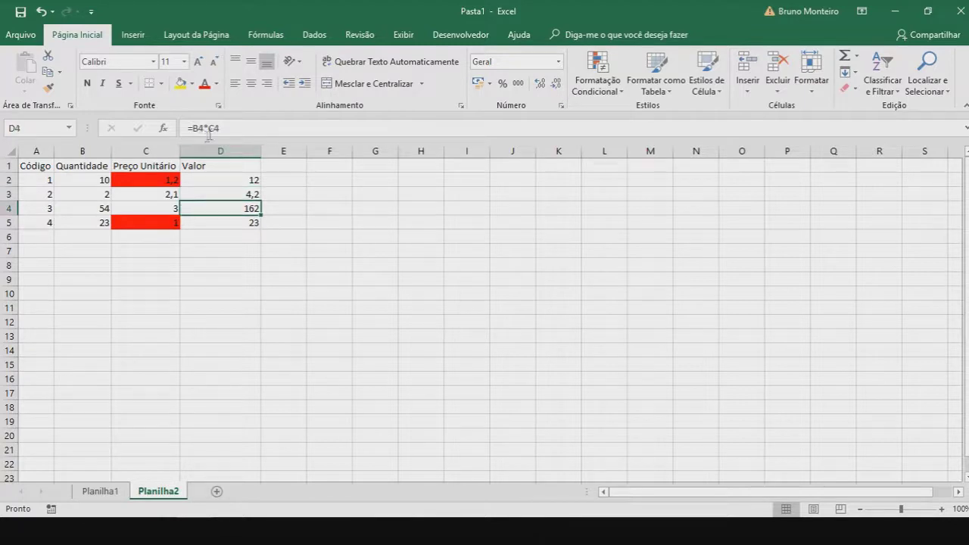
{"action": "left_click", "coordinate": [211, 223]}
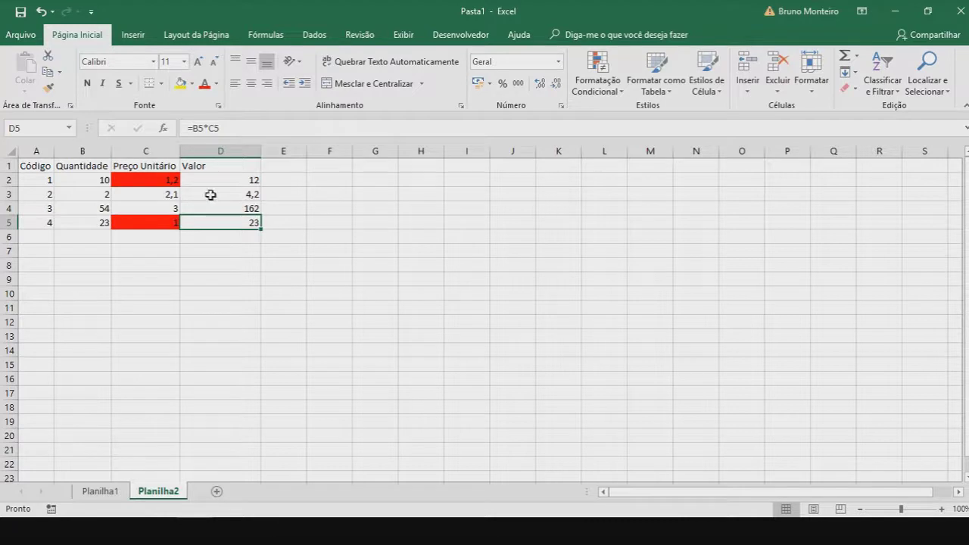
{"action": "double_click", "coordinate": [212, 195]}
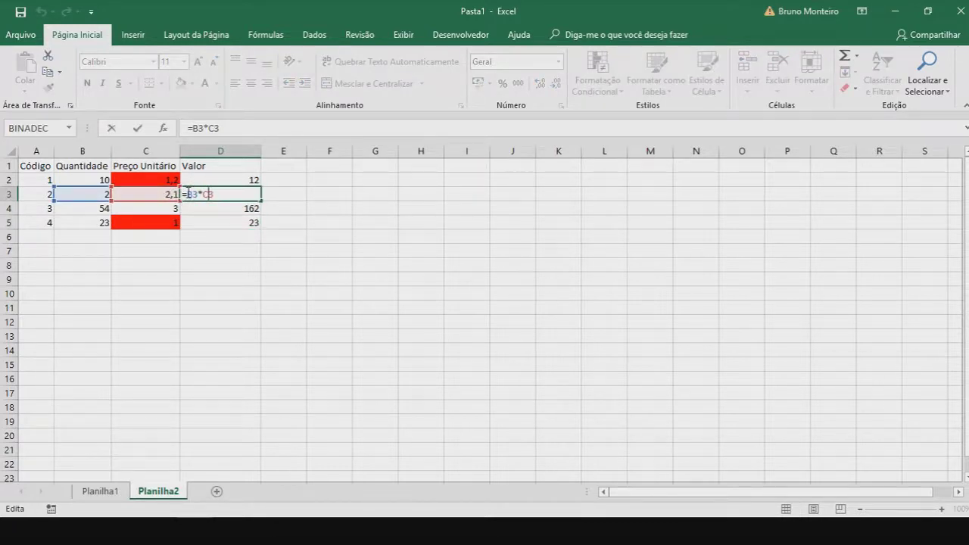
{"action": "left_click_drag", "start_coordinate": [194, 194], "coordinate": [202, 195]}
{"action": "key", "text": "Return"}
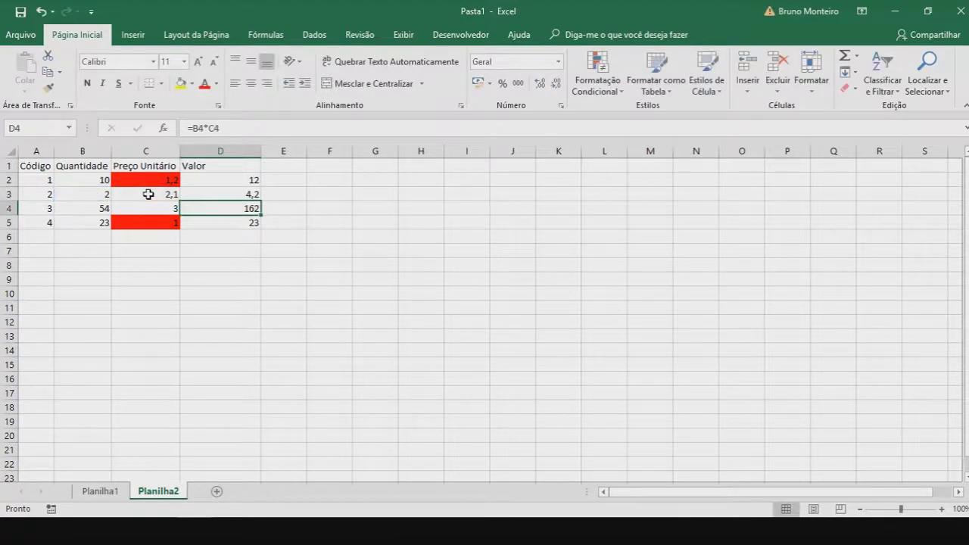
{"action": "left_click", "coordinate": [246, 235]}
{"action": "left_click_drag", "start_coordinate": [230, 175], "coordinate": [239, 221]}
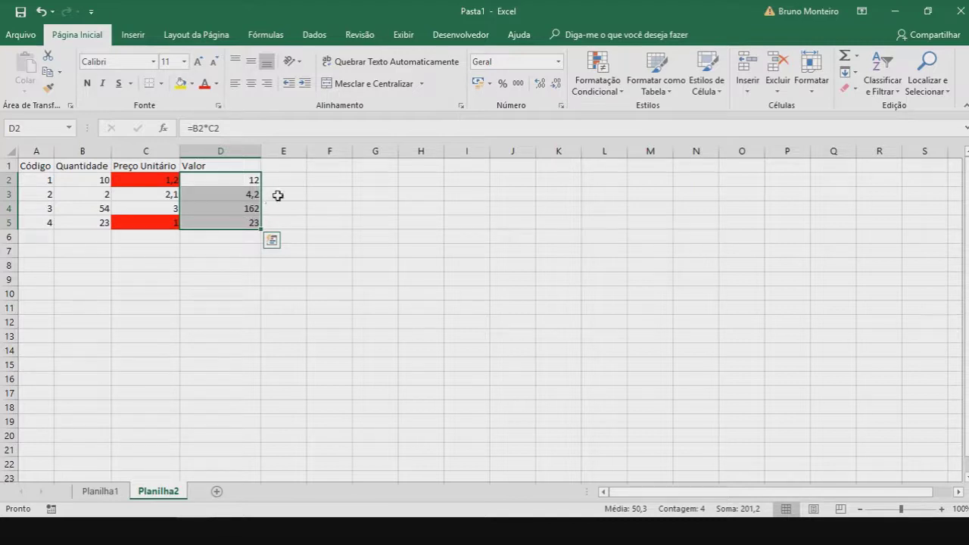
{"action": "left_click", "coordinate": [212, 255]}
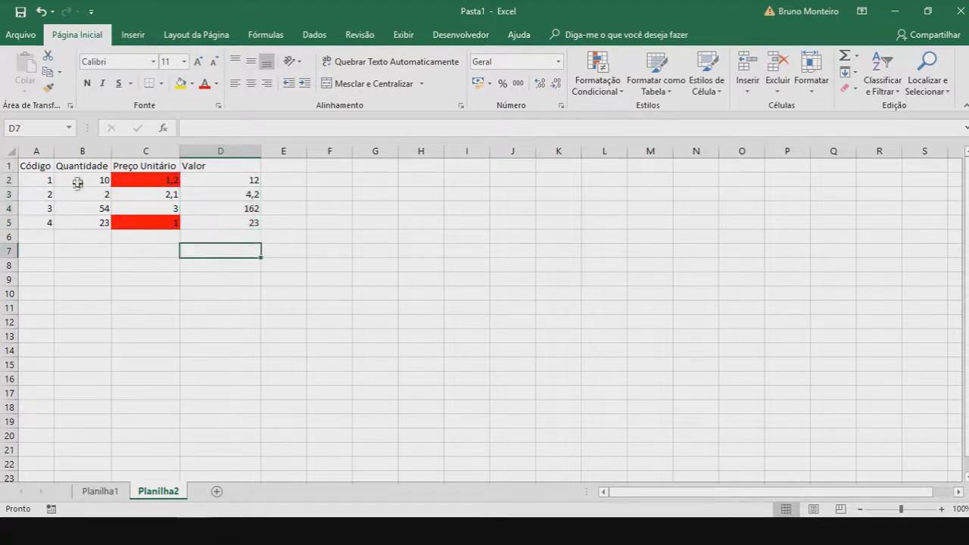
Step: Turn on filtering for the table's header row and widen columns A to D to one equal width
{"action": "left_click", "coordinate": [37, 164]}
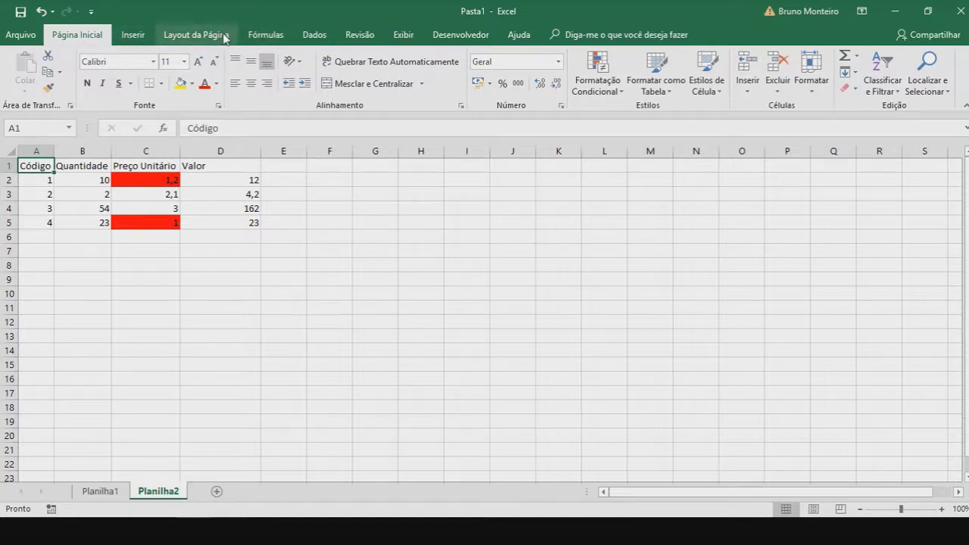
{"action": "left_click", "coordinate": [315, 36]}
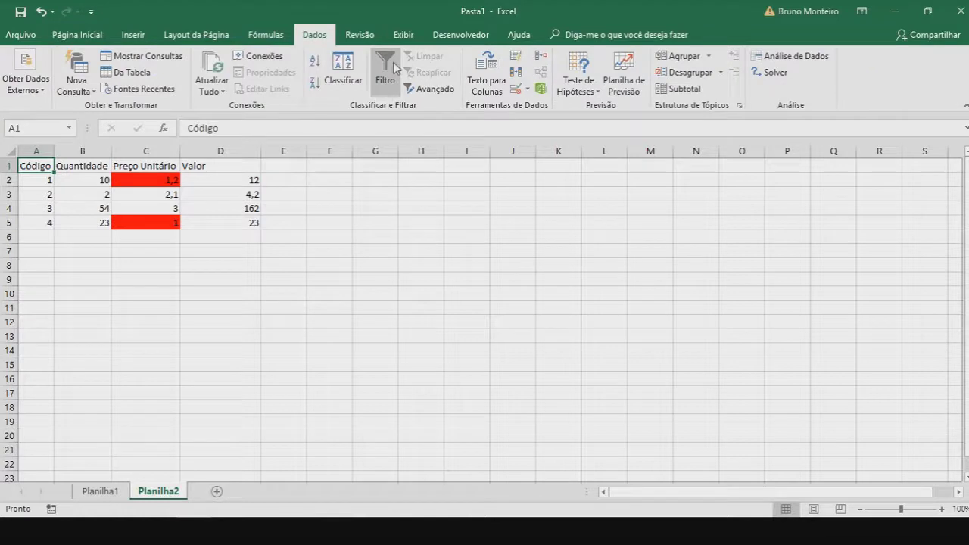
{"action": "left_click", "coordinate": [391, 70]}
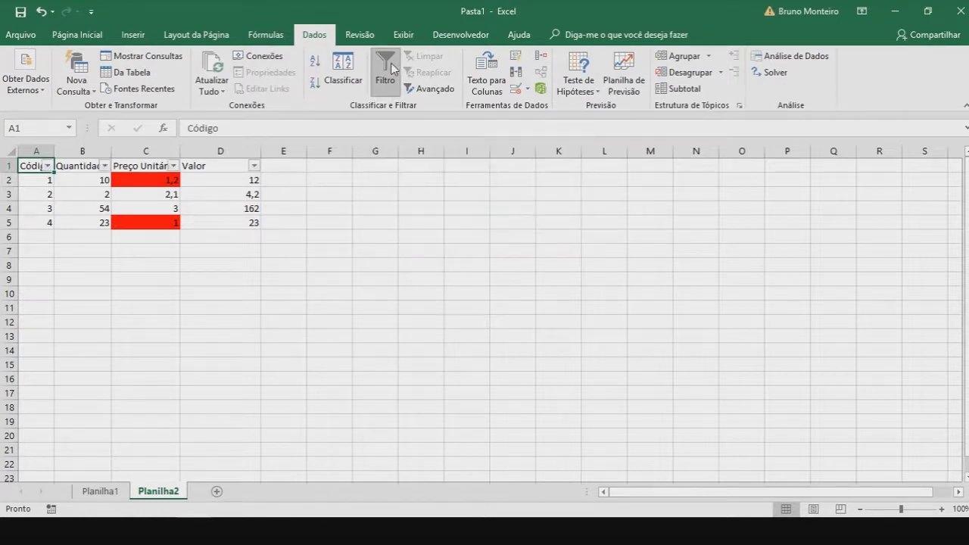
{"action": "left_click_drag", "start_coordinate": [37, 149], "coordinate": [275, 151]}
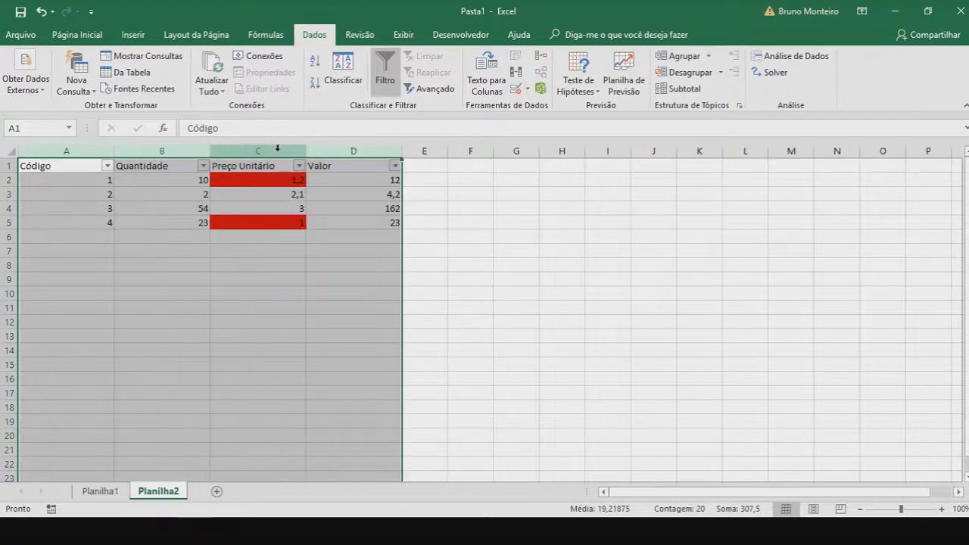
{"action": "left_click", "coordinate": [206, 193]}
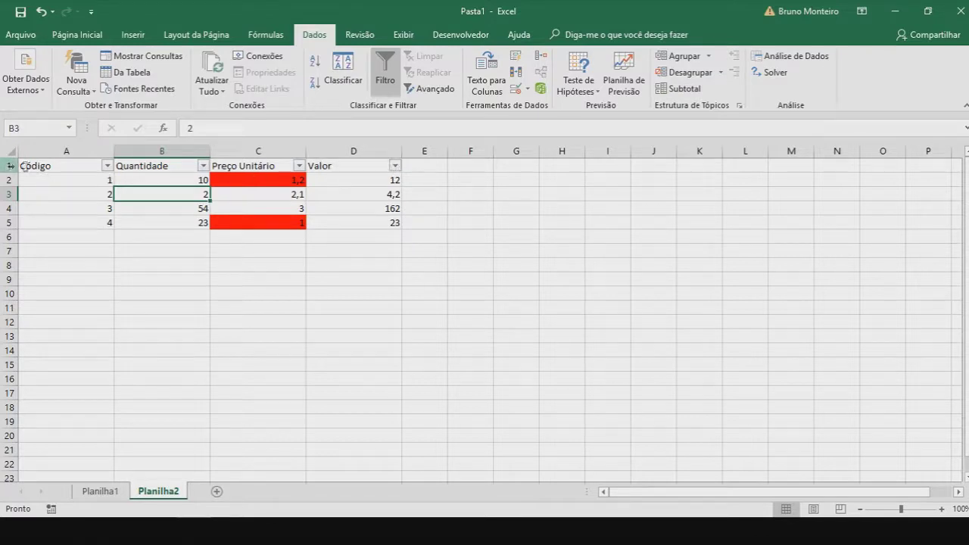
Step: Filter the Código column to show only code 2
{"action": "left_click", "coordinate": [107, 166]}
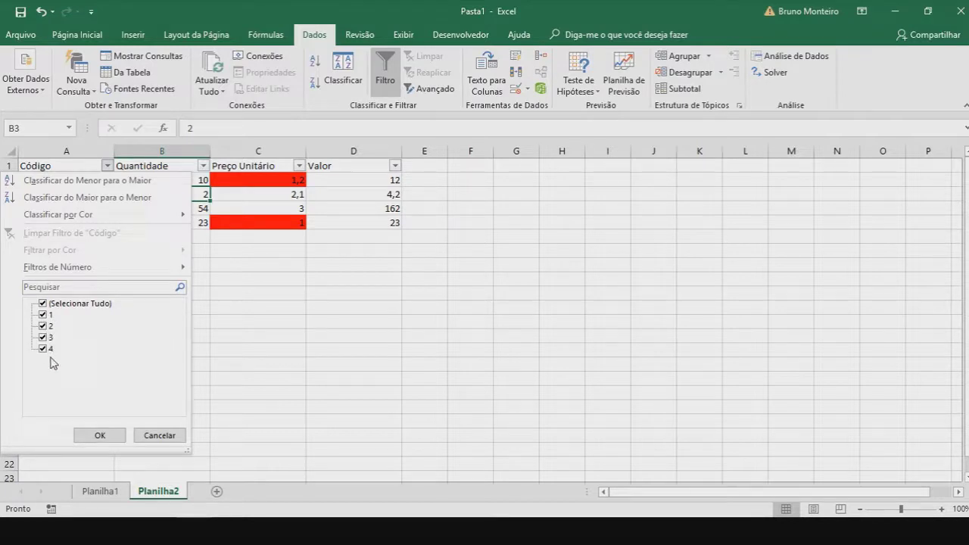
{"action": "left_click", "coordinate": [43, 304]}
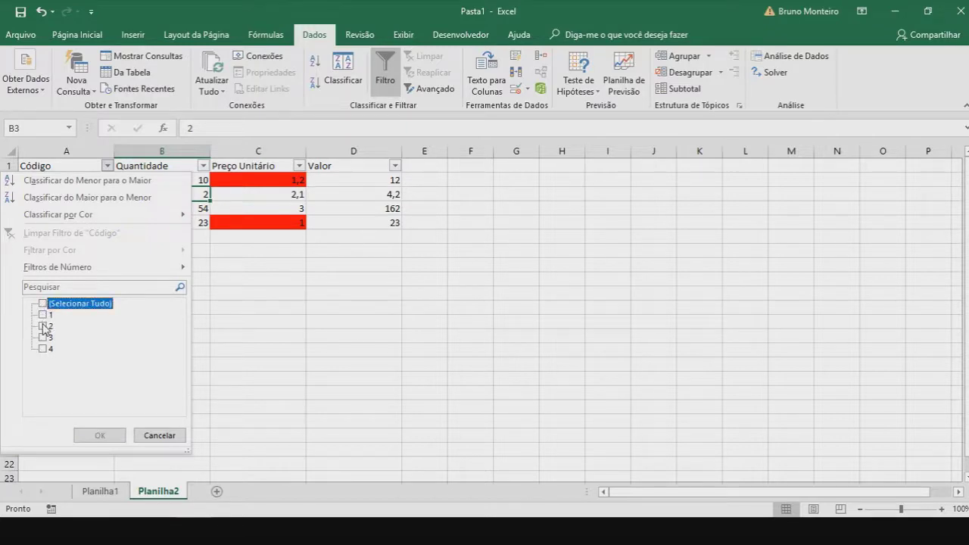
{"action": "left_click", "coordinate": [43, 326]}
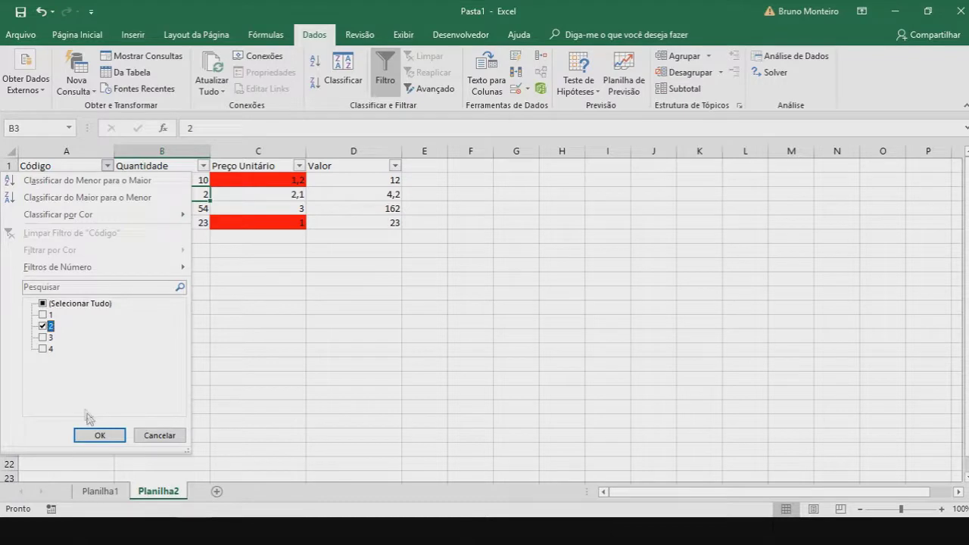
{"action": "left_click", "coordinate": [99, 434]}
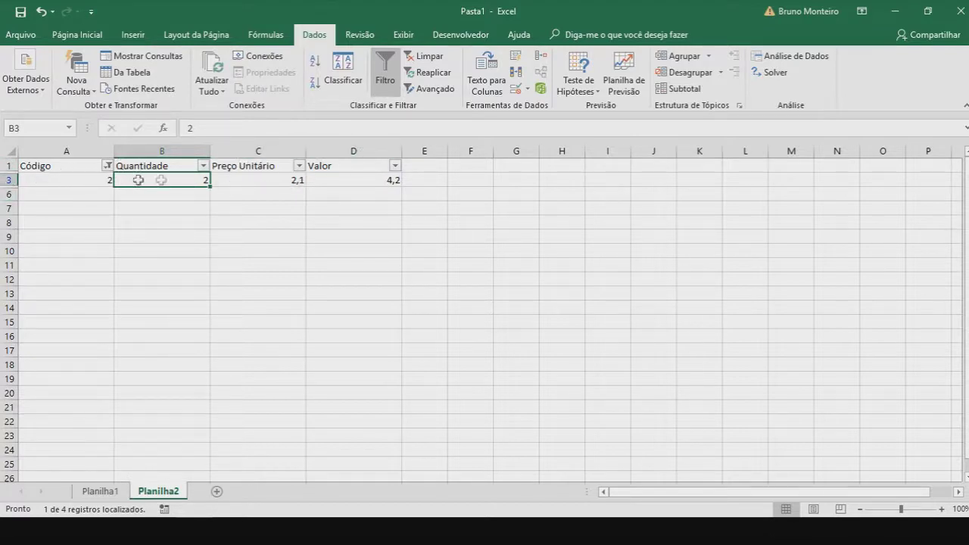
Step: Add code 1 to the Código filter alongside code 2
{"action": "left_click", "coordinate": [107, 165]}
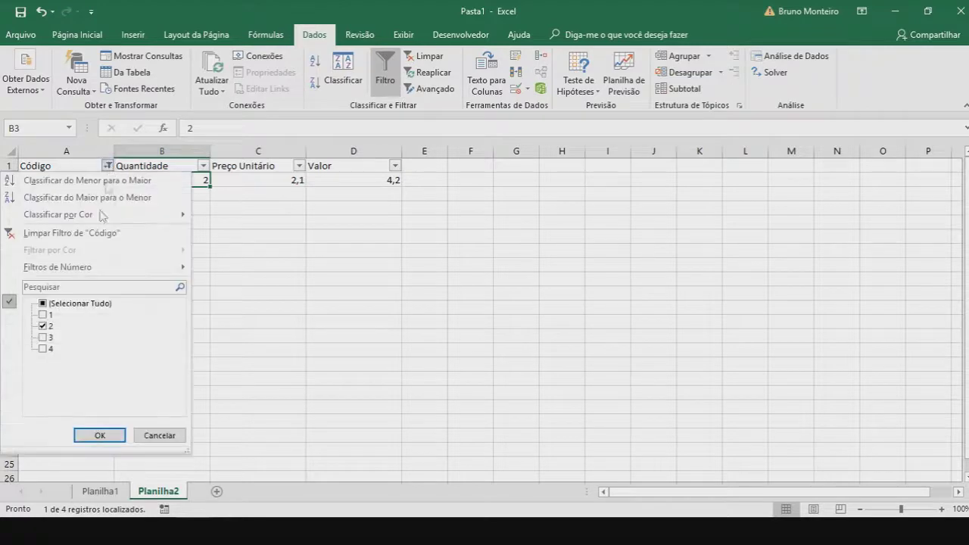
{"action": "left_click", "coordinate": [48, 314]}
{"action": "left_click", "coordinate": [100, 435]}
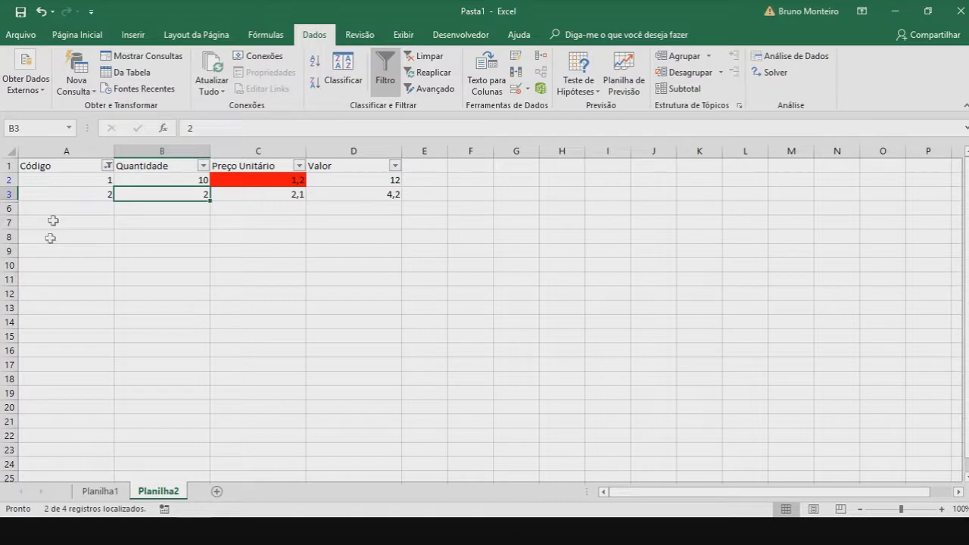
Step: Reselect all values in the Código filter to show every row
{"action": "left_click", "coordinate": [106, 165]}
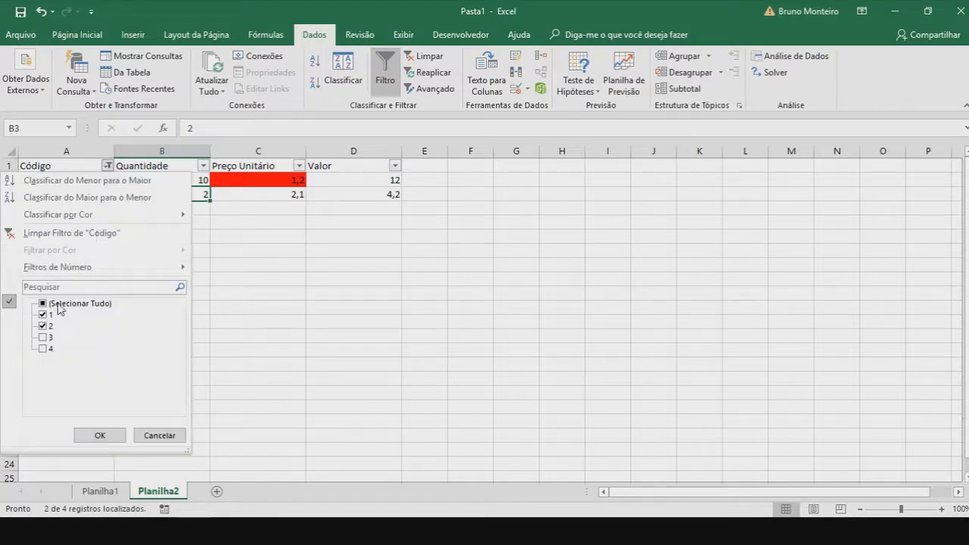
{"action": "left_click", "coordinate": [61, 303]}
{"action": "left_click", "coordinate": [99, 435]}
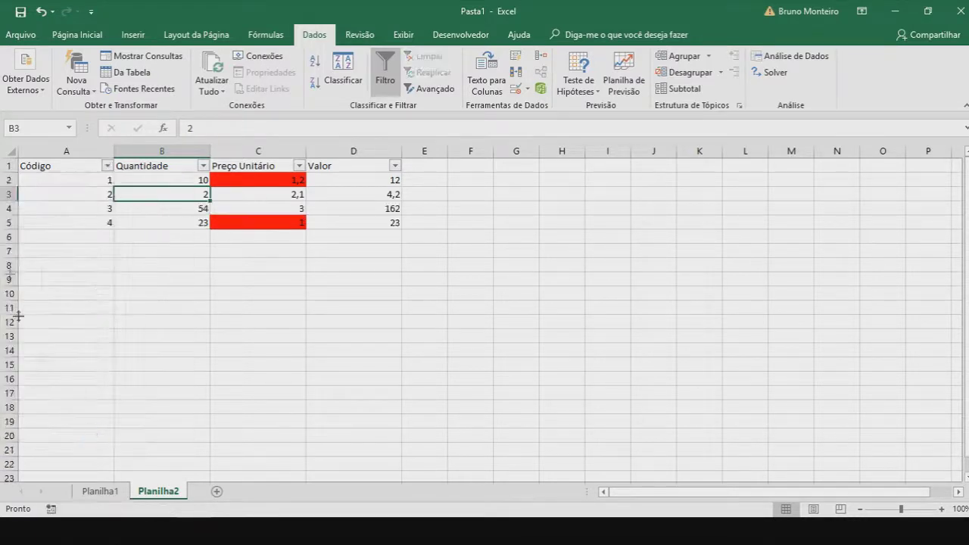
Step: Review the filter options of the Quantidade, Preço Unitário and Valor columns, keeping all values selected
{"action": "left_click", "coordinate": [203, 165]}
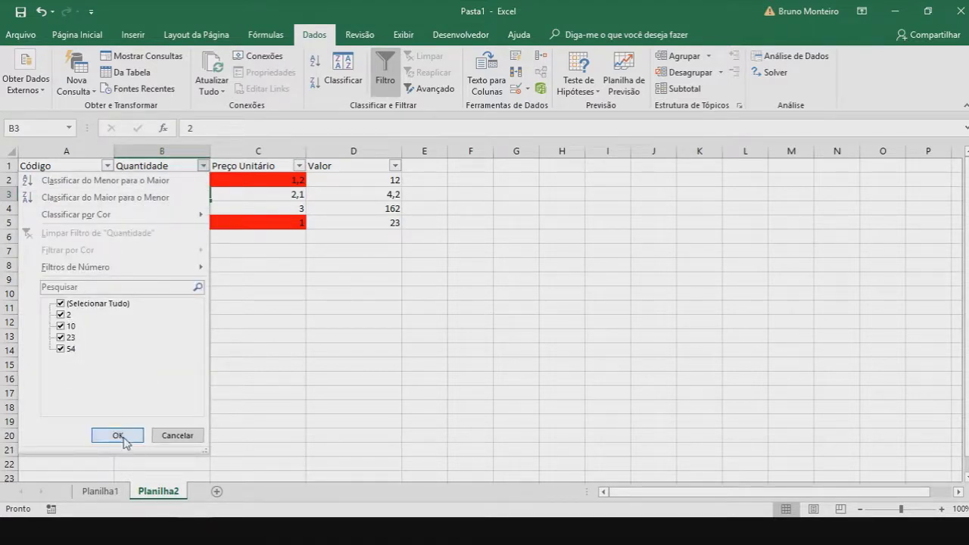
{"action": "left_click", "coordinate": [120, 434]}
{"action": "left_click", "coordinate": [300, 167]}
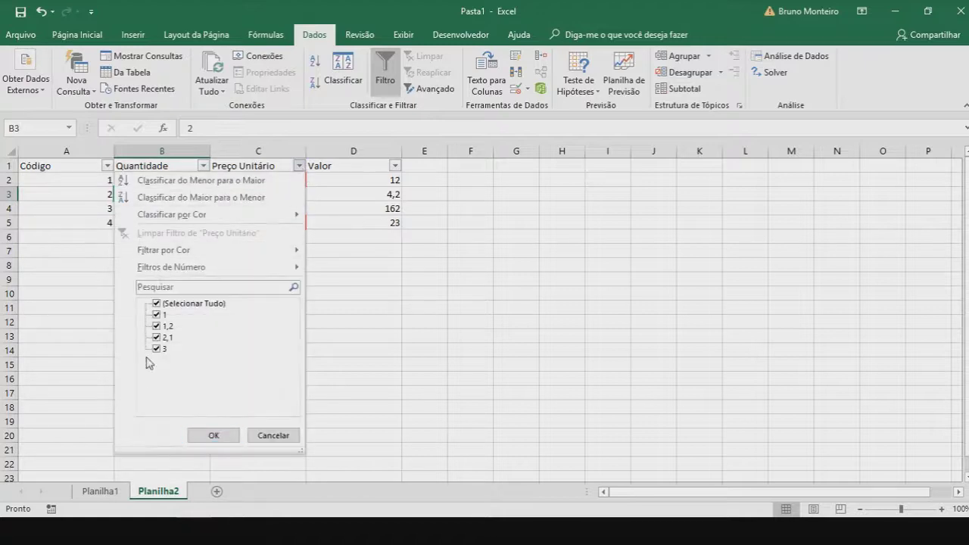
{"action": "left_click", "coordinate": [213, 436]}
{"action": "left_click", "coordinate": [395, 165]}
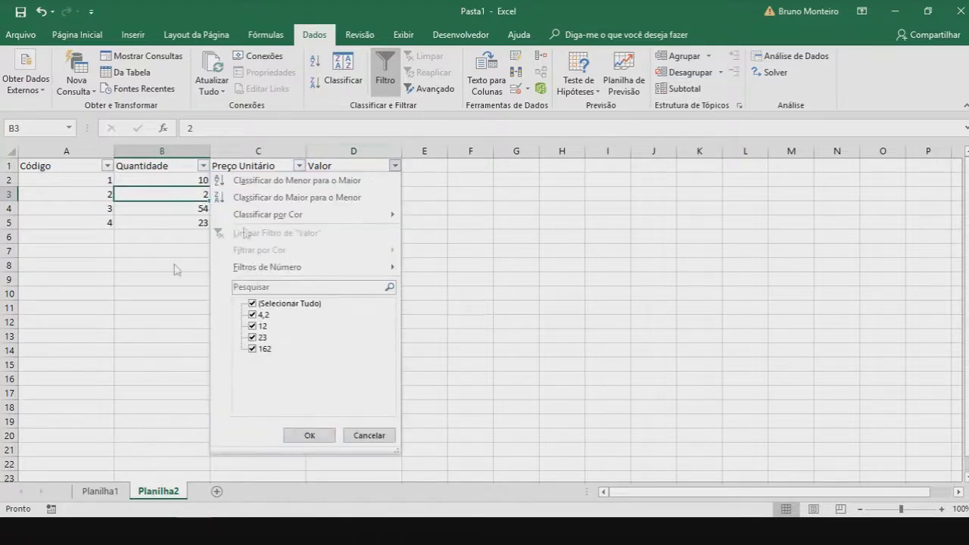
{"action": "left_click", "coordinate": [307, 435]}
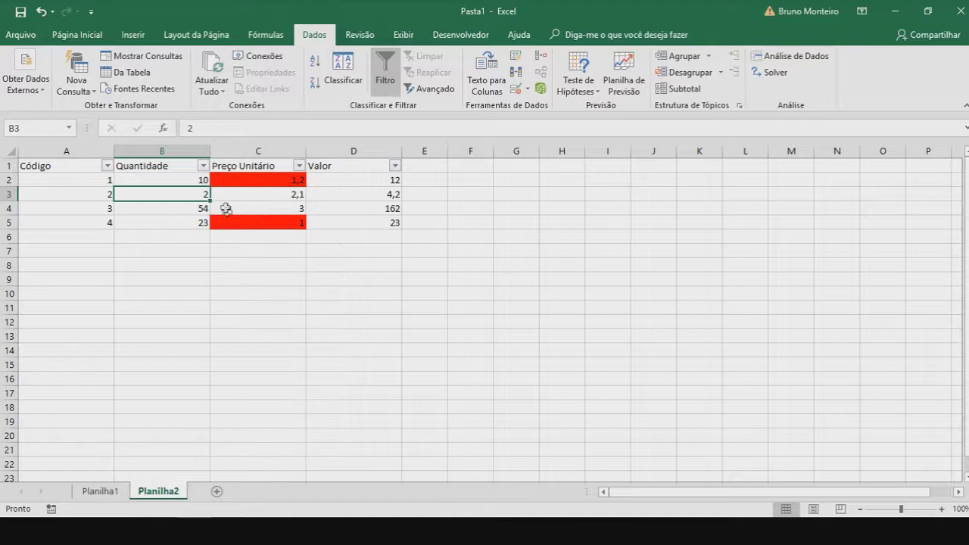
Step: Filter the Preço Unitário column by the red cell colour
{"action": "left_click", "coordinate": [243, 179]}
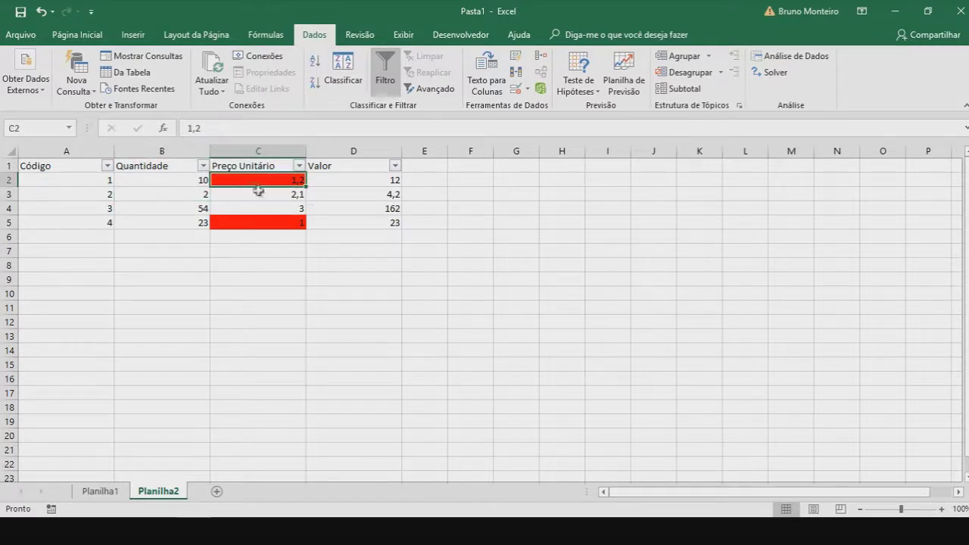
{"action": "left_click", "coordinate": [300, 166]}
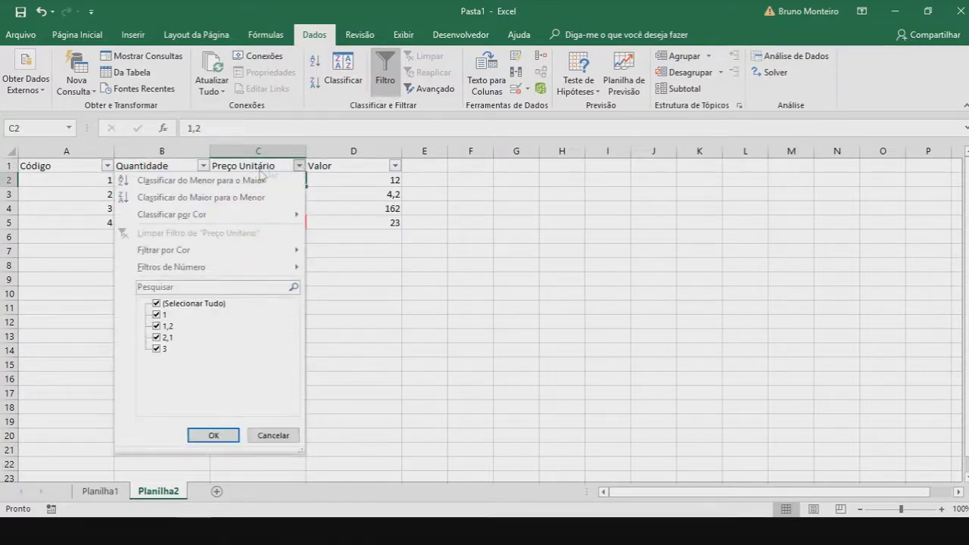
{"action": "mouse_move", "coordinate": [175, 246]}
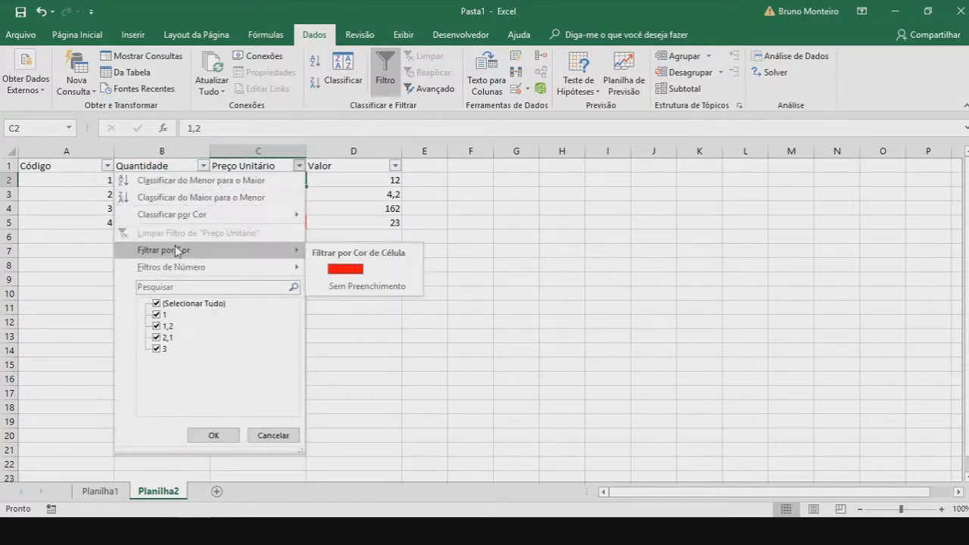
{"action": "left_click", "coordinate": [338, 275]}
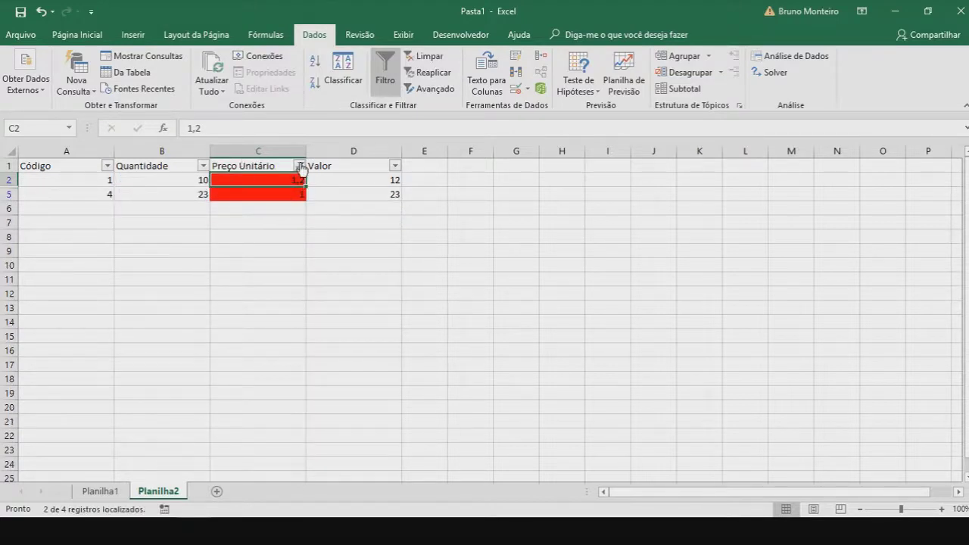
Step: Switch the Preço Unitário colour filter to cells with no fill (Sem Preenchimento)
{"action": "left_click", "coordinate": [300, 166]}
{"action": "mouse_move", "coordinate": [227, 250]}
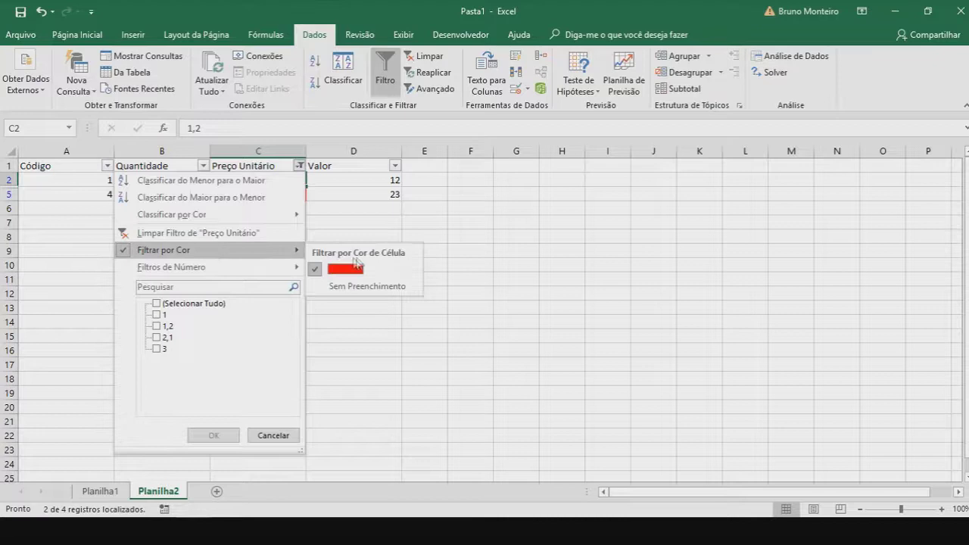
{"action": "left_click", "coordinate": [358, 286]}
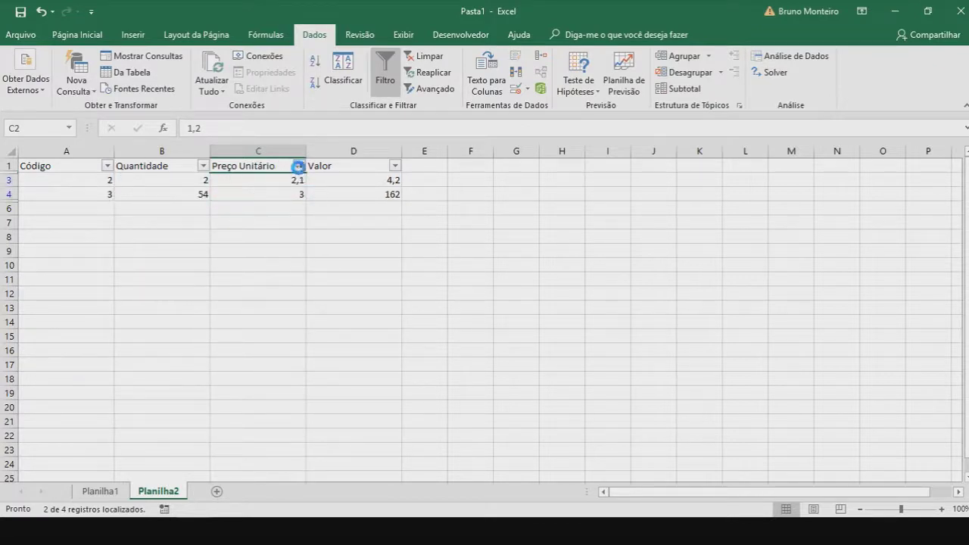
Step: Clear the Preço Unitário filter and turn off filtering for the table
{"action": "left_click", "coordinate": [300, 166]}
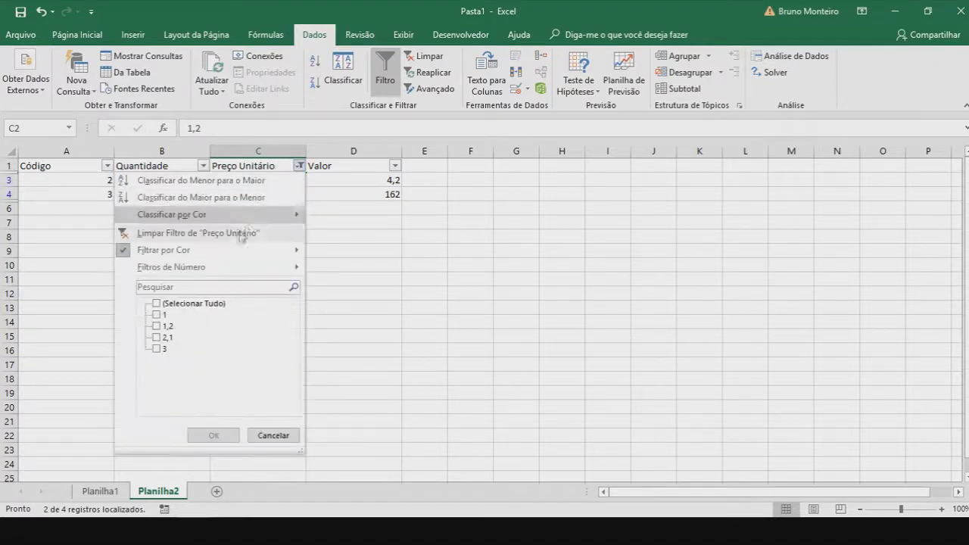
{"action": "left_click", "coordinate": [185, 234]}
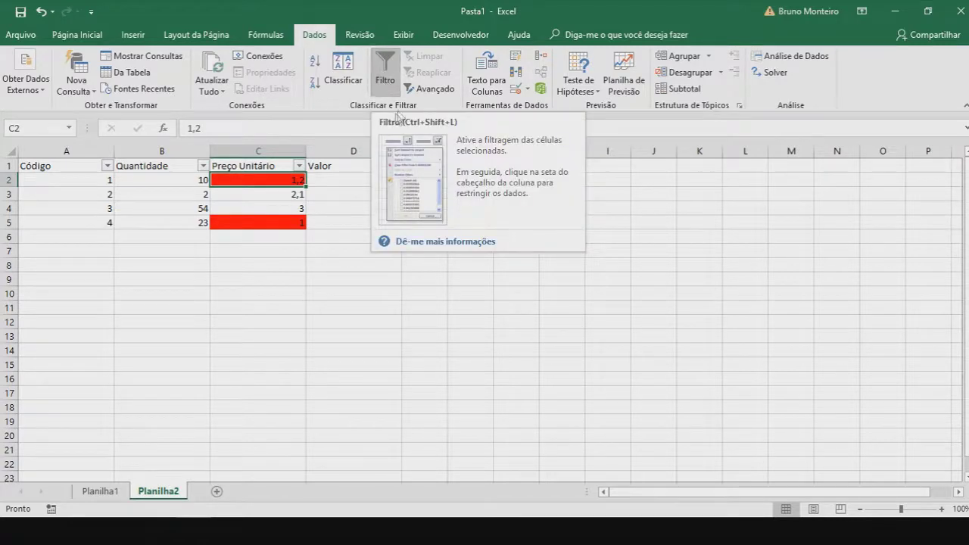
{"action": "left_click", "coordinate": [386, 82]}
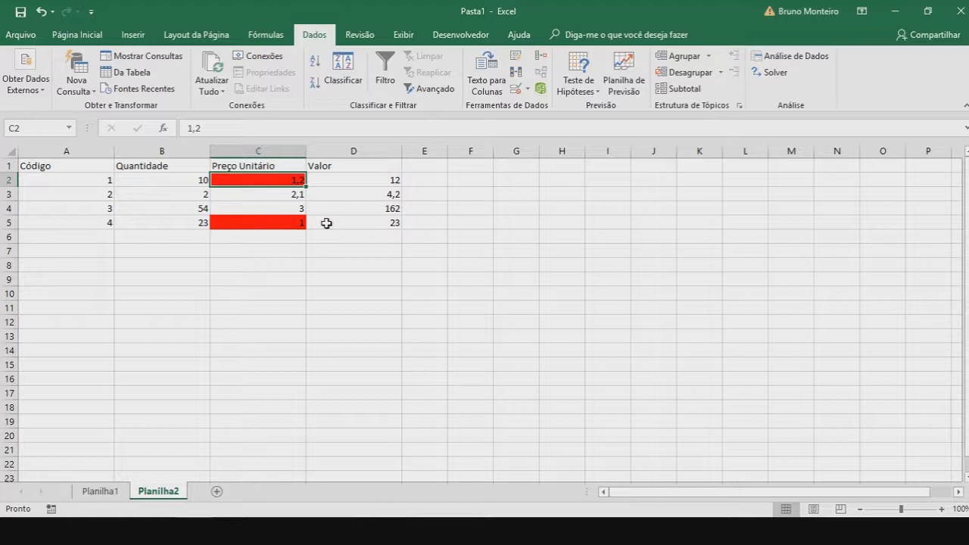
Step: Enter the label Total in C6, below the unit prices
{"action": "left_click", "coordinate": [286, 239]}
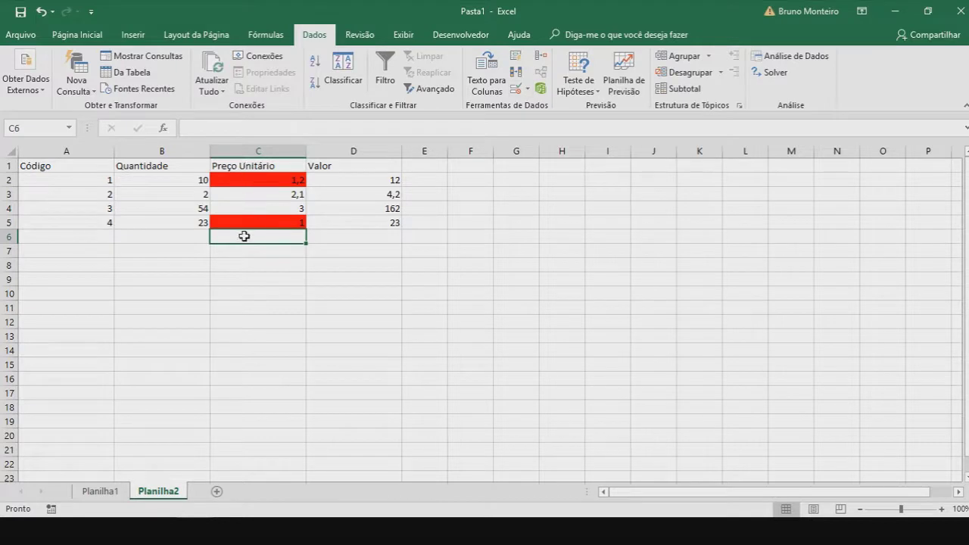
{"action": "type", "text": "Total"}
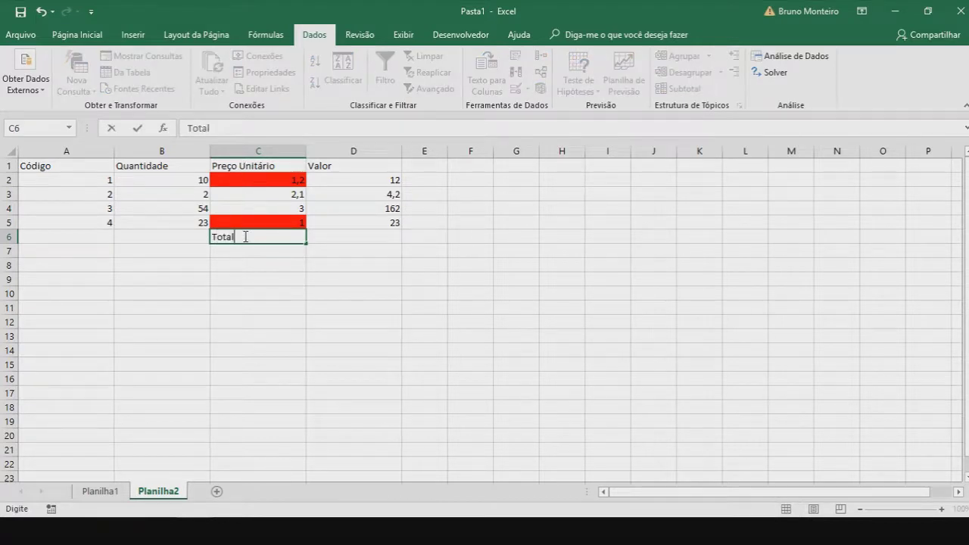
{"action": "key", "text": "Return"}
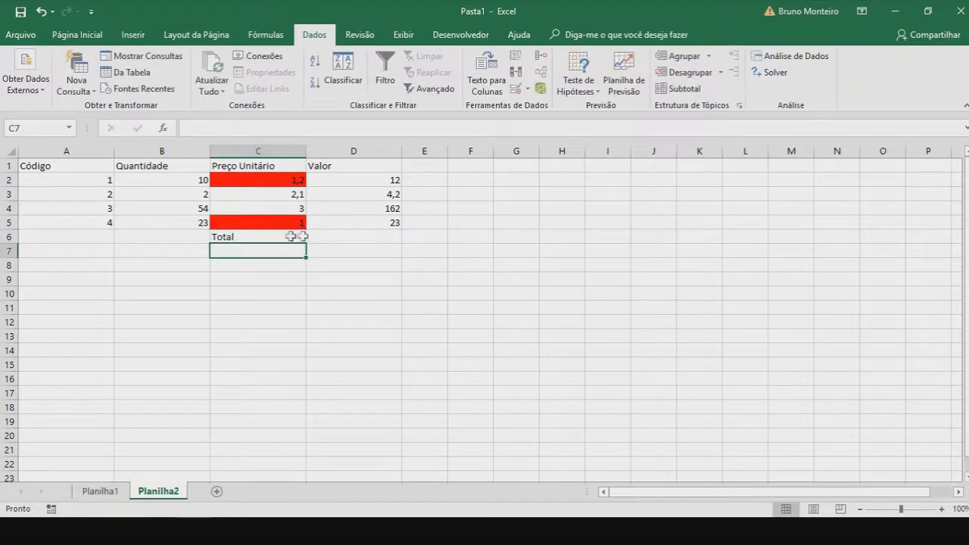
{"action": "left_click", "coordinate": [329, 235]}
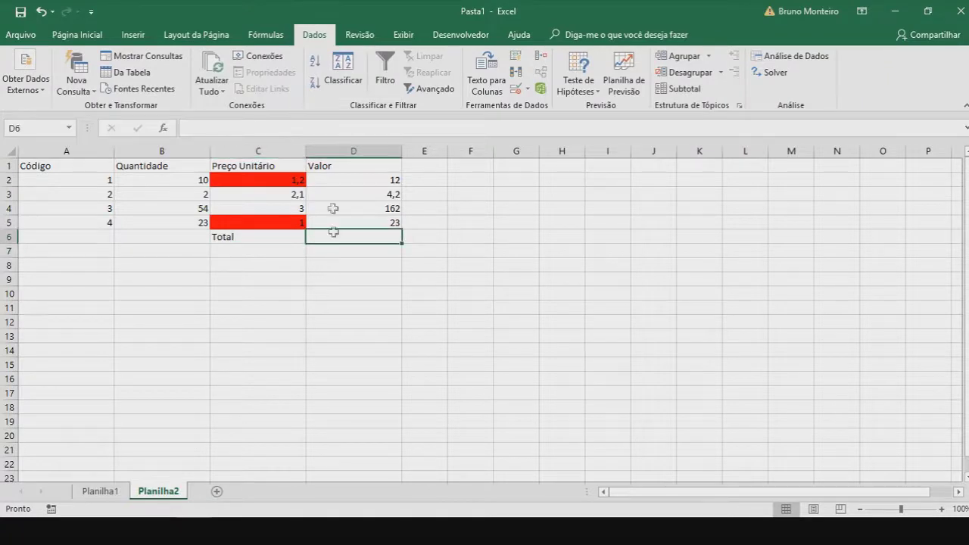
{"action": "left_click_drag", "start_coordinate": [327, 181], "coordinate": [335, 221]}
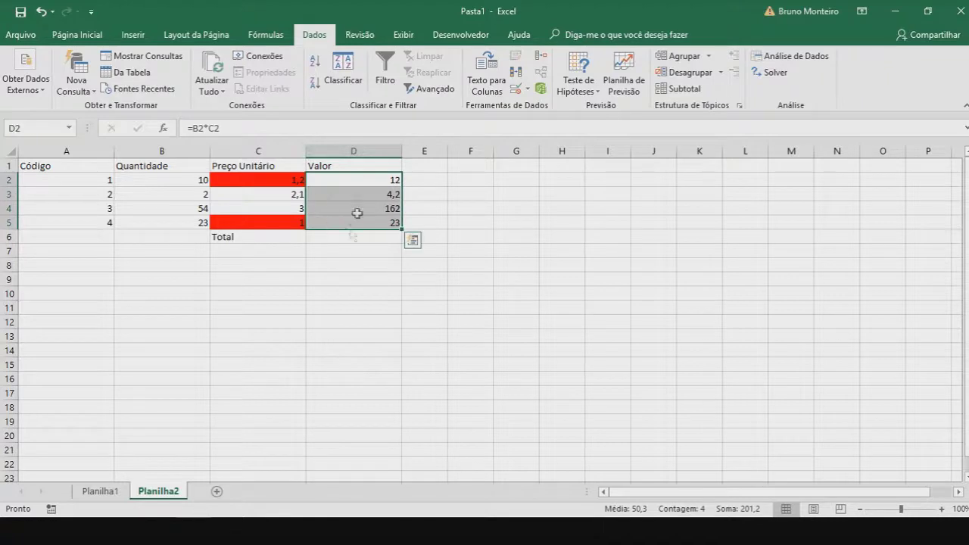
{"action": "left_click", "coordinate": [257, 238]}
{"action": "left_click", "coordinate": [342, 237]}
Step: Add the labels Média in C7 and Desvio padrão in C8, below Total
{"action": "left_click", "coordinate": [261, 253]}
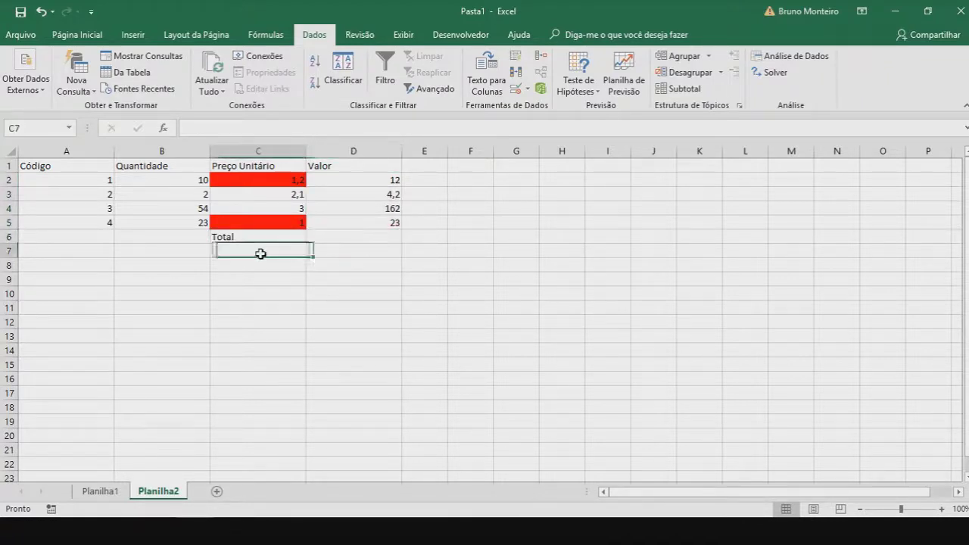
{"action": "type", "text": "Média"}
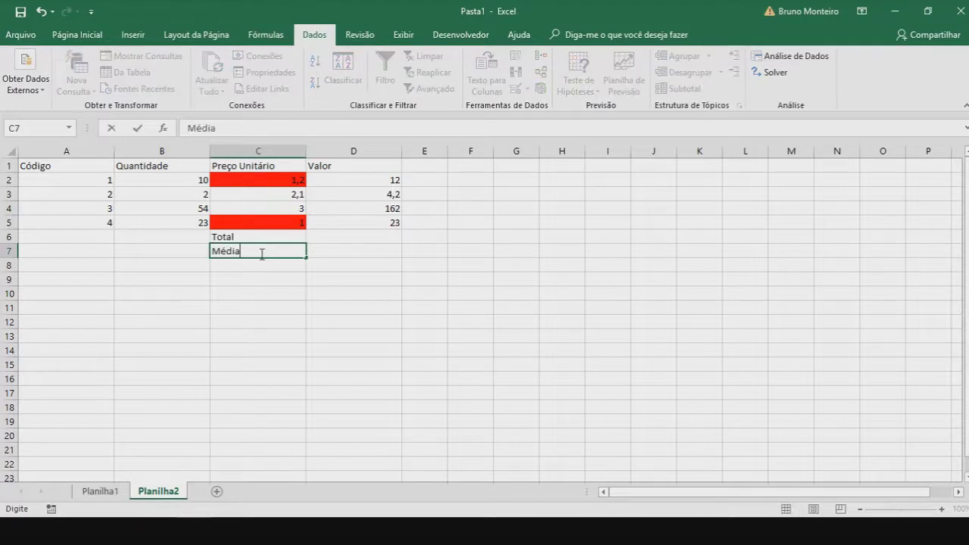
{"action": "key", "text": "Return"}
{"action": "type", "text": "Desvio"}
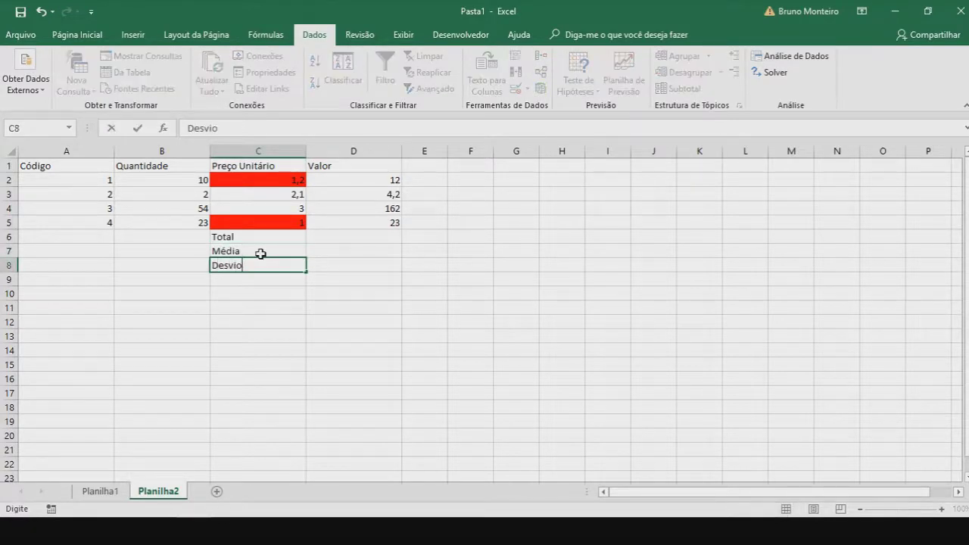
{"action": "type", "text": " padrão"}
{"action": "key", "text": "Return"}
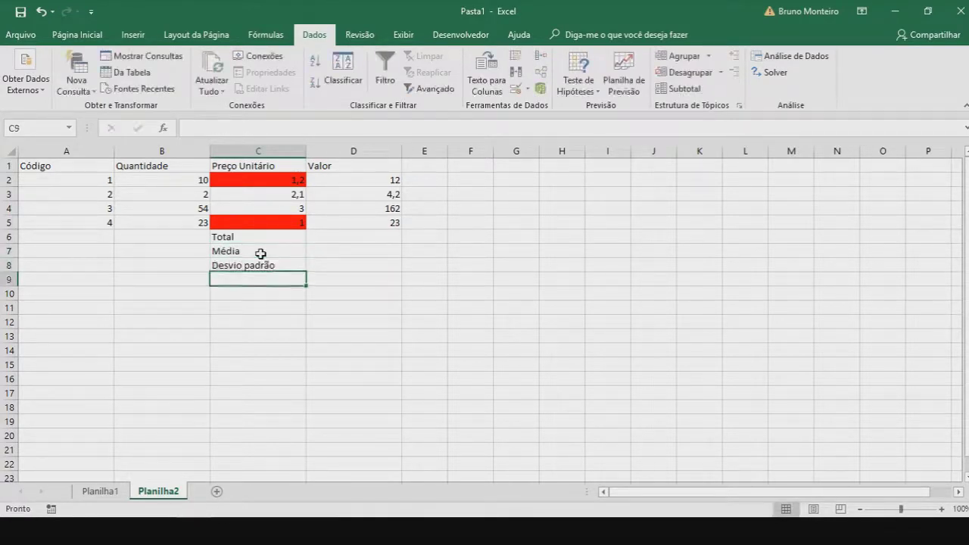
Step: Calculate the total of the Valor column in D6 with the automatic sum function, =SOMA(D2:D5)
{"action": "left_click", "coordinate": [286, 241]}
{"action": "left_click", "coordinate": [358, 236]}
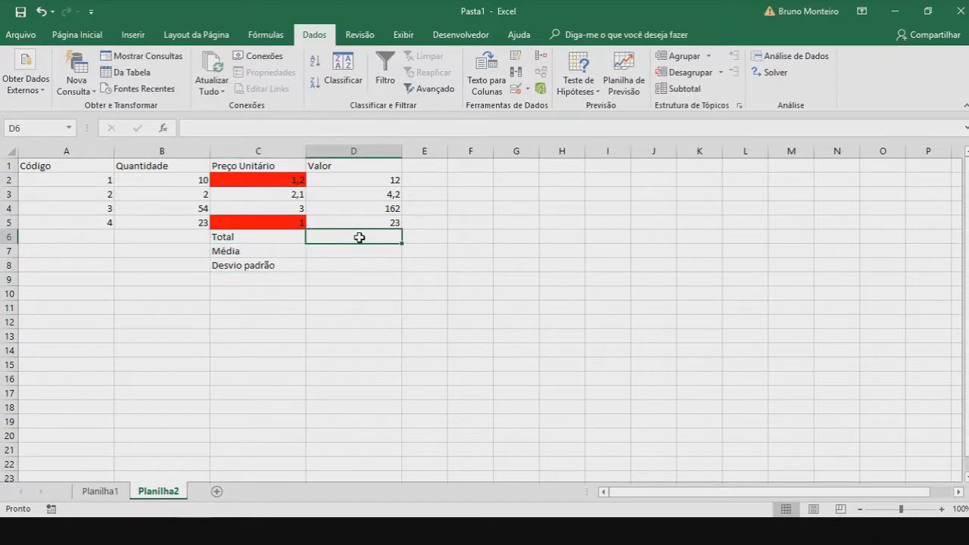
{"action": "left_click_drag", "start_coordinate": [362, 180], "coordinate": [362, 221]}
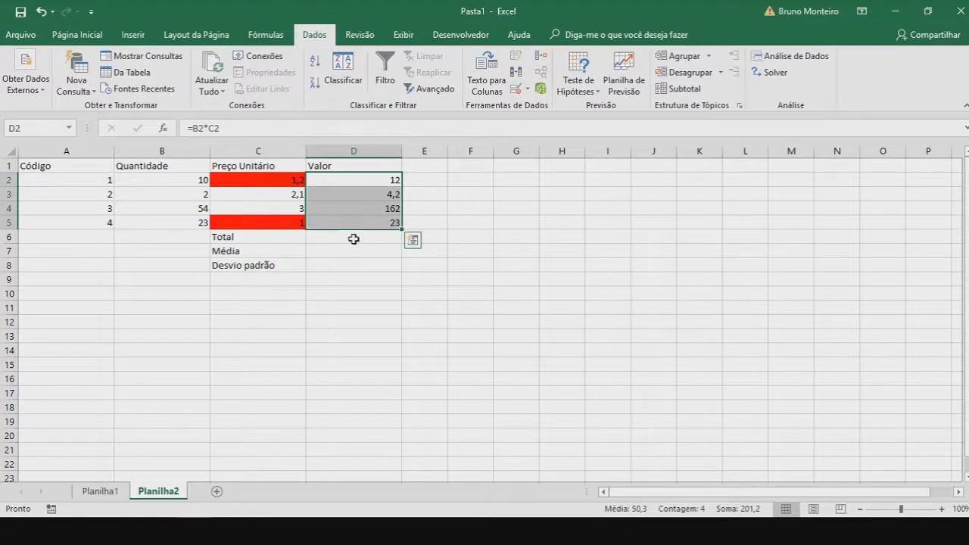
{"action": "left_click", "coordinate": [354, 239]}
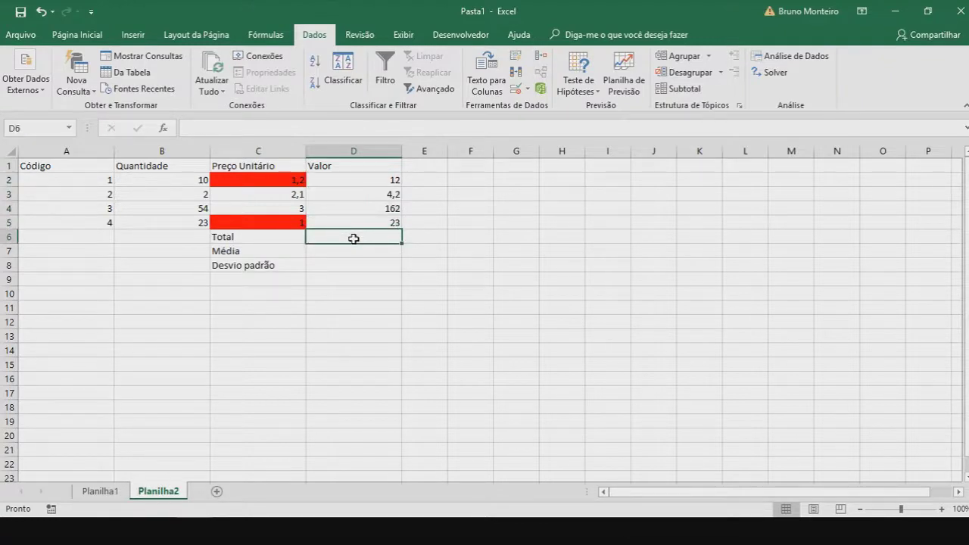
{"action": "left_click", "coordinate": [77, 35]}
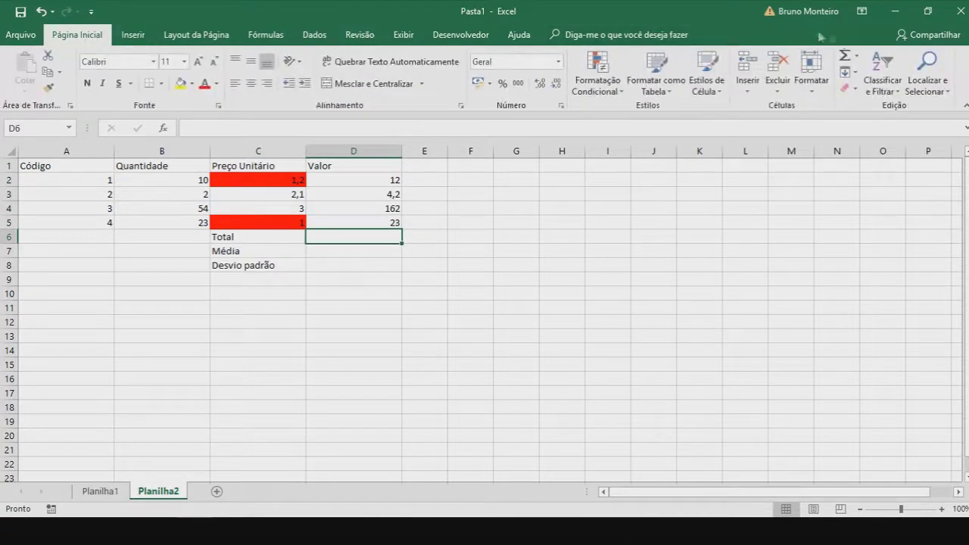
{"action": "left_click", "coordinate": [858, 59]}
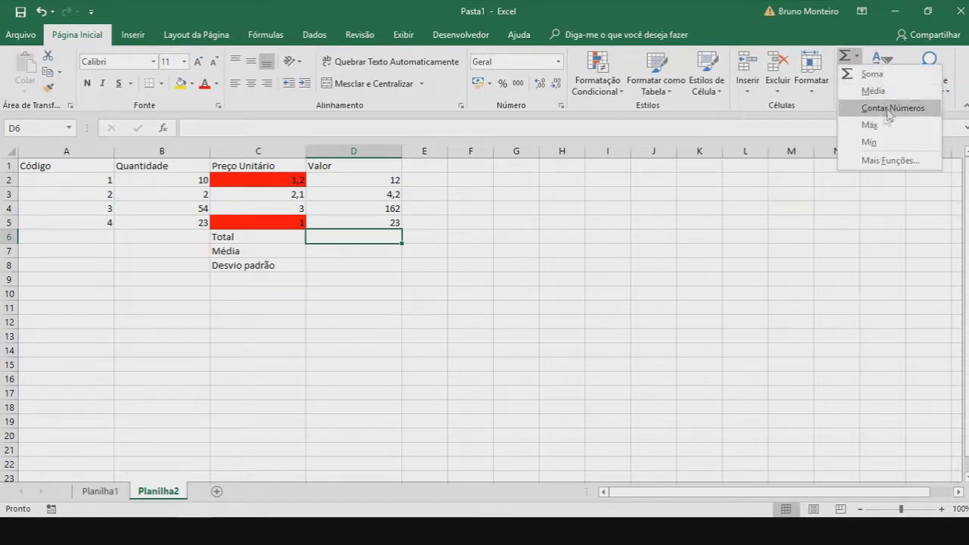
{"action": "left_click", "coordinate": [885, 74]}
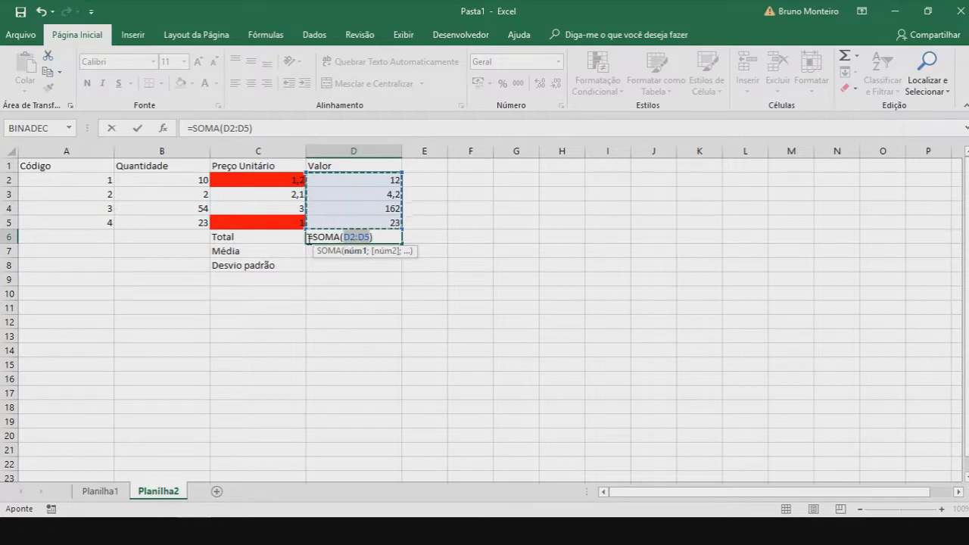
{"action": "left_click_drag", "start_coordinate": [311, 237], "coordinate": [339, 237]}
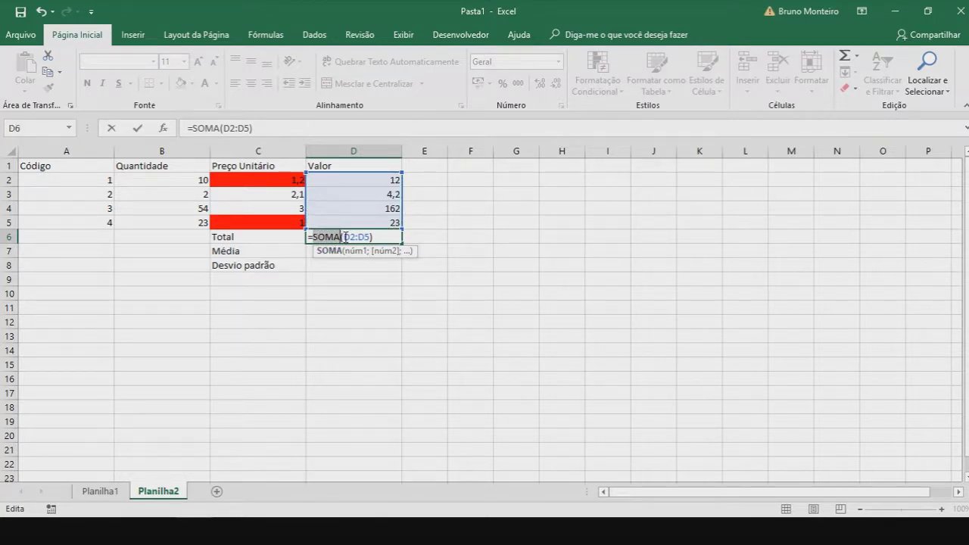
{"action": "left_click_drag", "start_coordinate": [370, 238], "coordinate": [371, 238]}
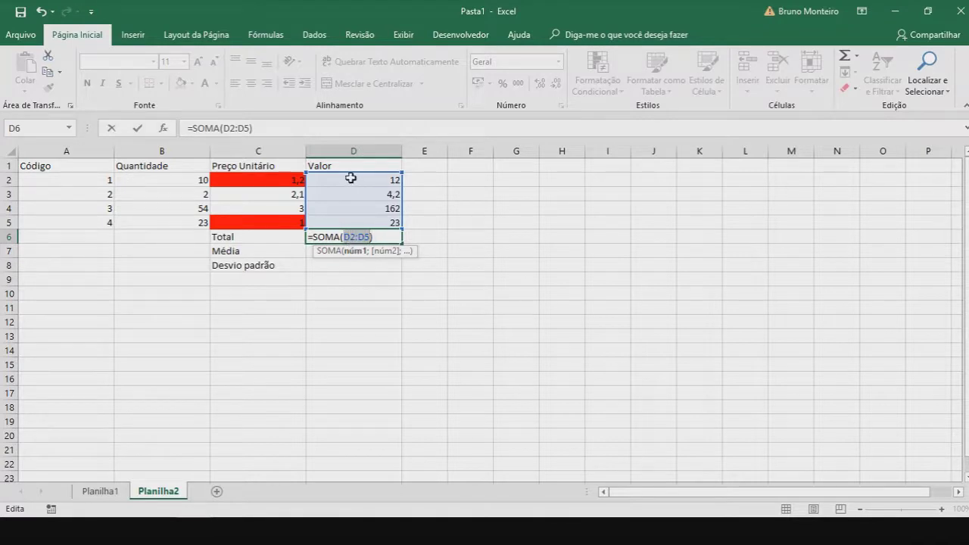
{"action": "left_click", "coordinate": [356, 237]}
{"action": "key", "text": "Return"}
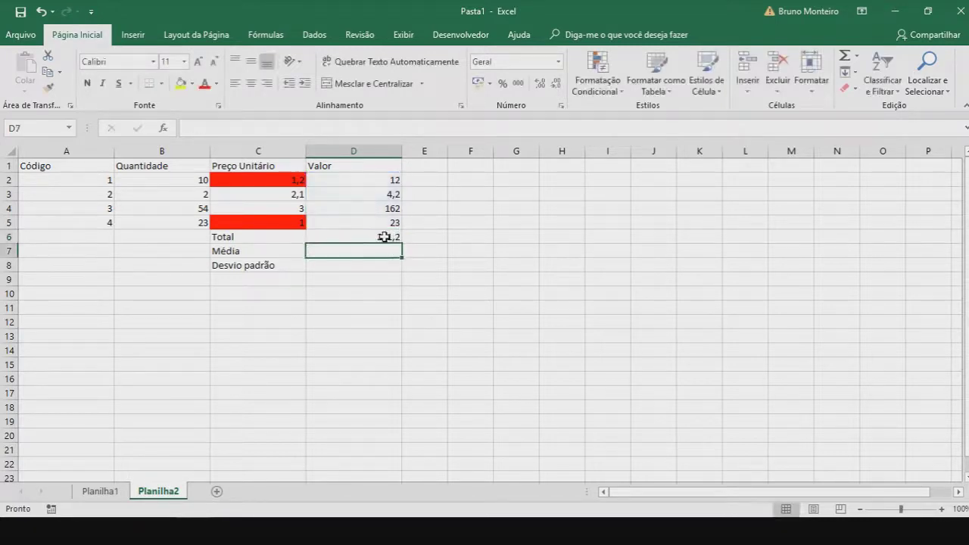
Step: Enter a colon in G6 and a semicolon in I6 as the start of a note on formula separators
{"action": "left_click", "coordinate": [504, 237]}
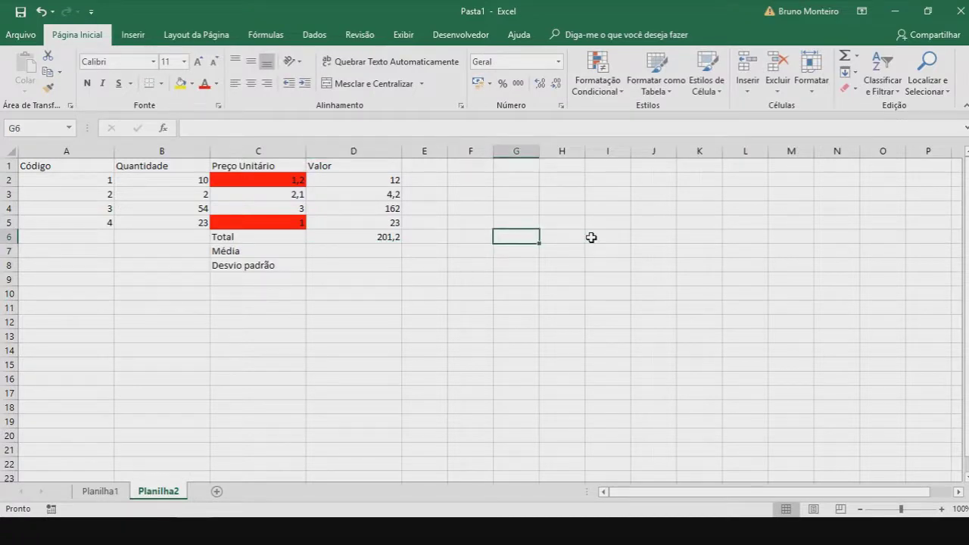
{"action": "type", "text": ":"}
{"action": "left_click", "coordinate": [591, 237]}
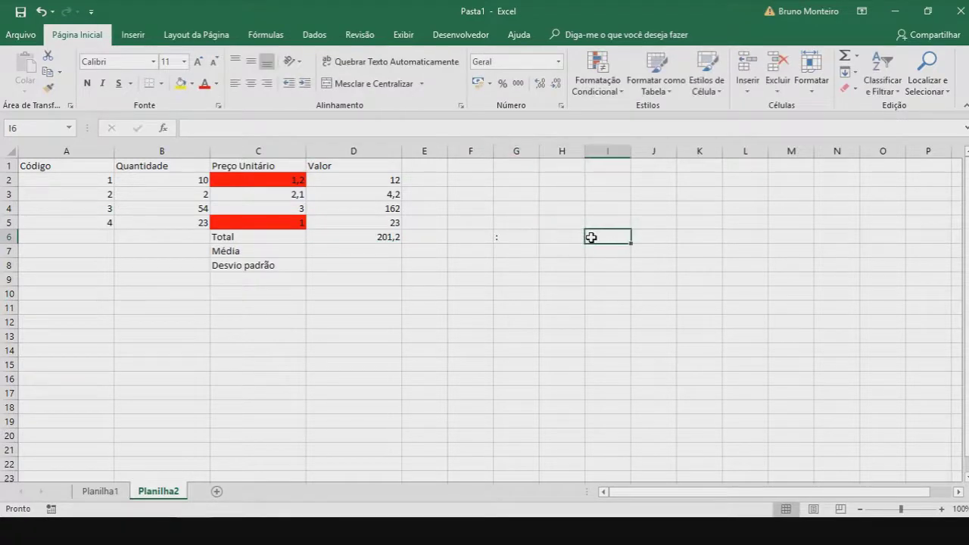
{"action": "type", "text": ";"}
Step: Describe the separators by entering intervalo in G7 under the colon and item por item in I7 under the semicolon
{"action": "left_click", "coordinate": [502, 254]}
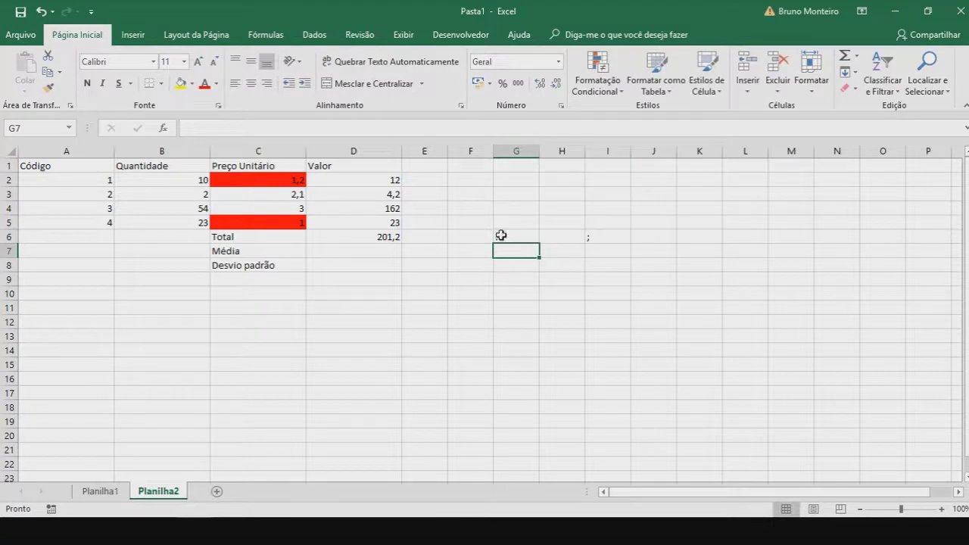
{"action": "type", "text": "inte"}
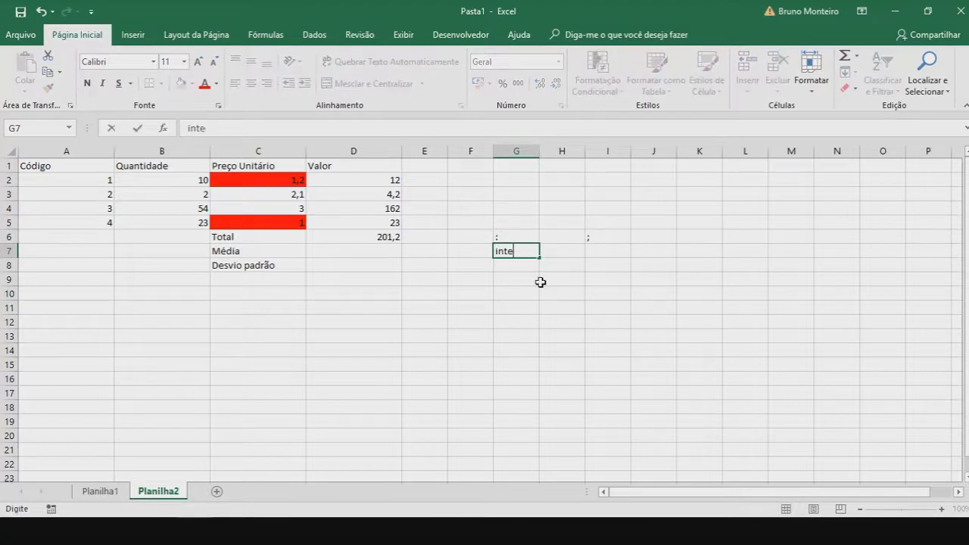
{"action": "key", "text": "Tab"}
{"action": "key", "text": "Tab"}
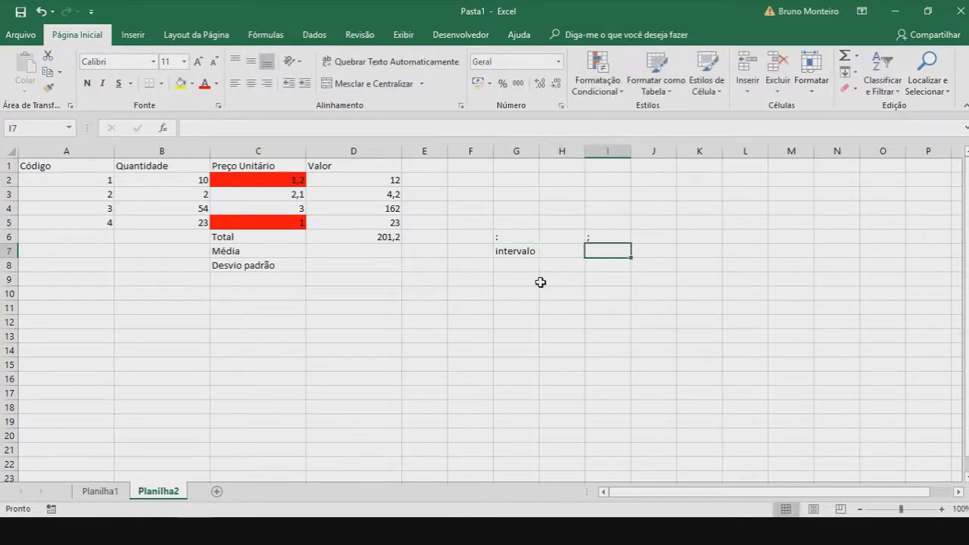
{"action": "type", "text": "ita"}
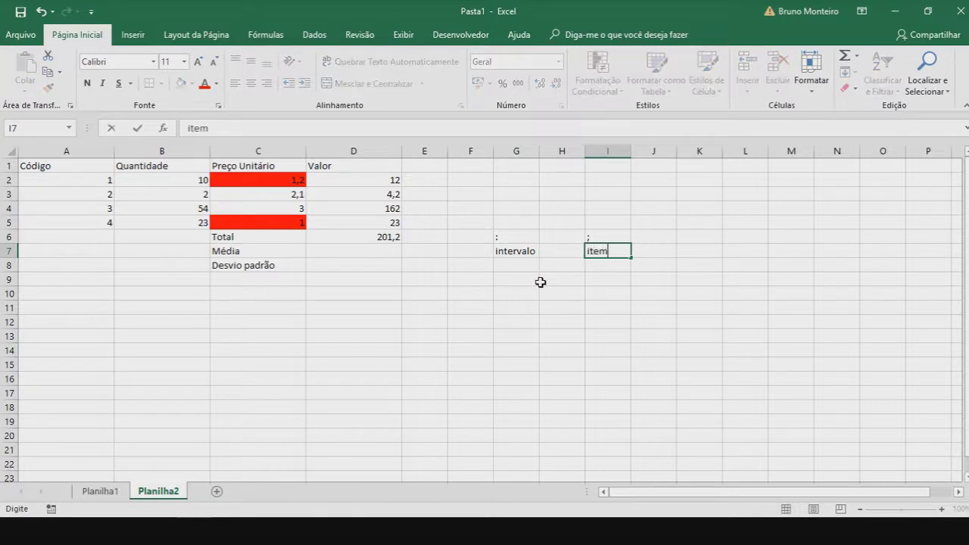
{"action": "type", "text": "m por item"}
{"action": "key", "text": "Return"}
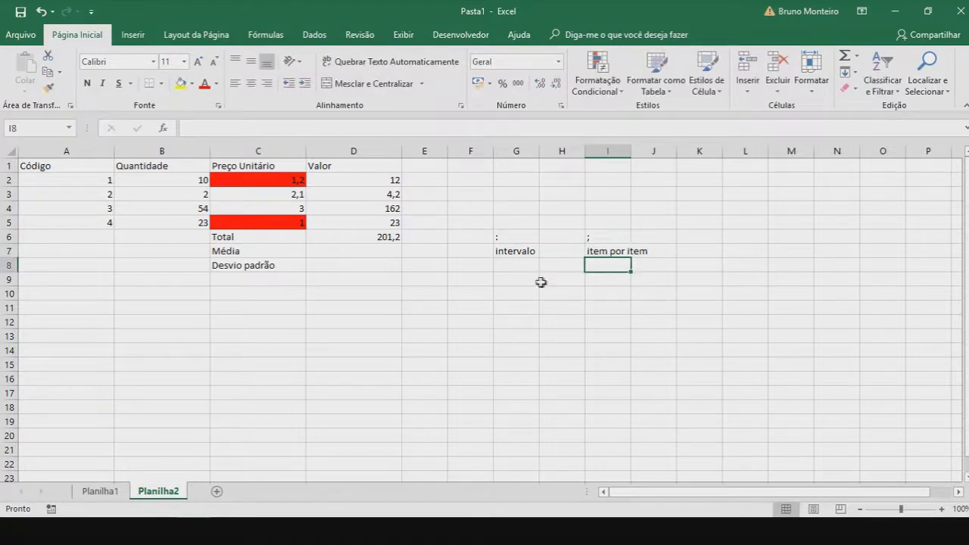
Step: Enter =SOMA(D2;D5) in E6, beside the Total, to sum only the first and last values
{"action": "left_click", "coordinate": [374, 234]}
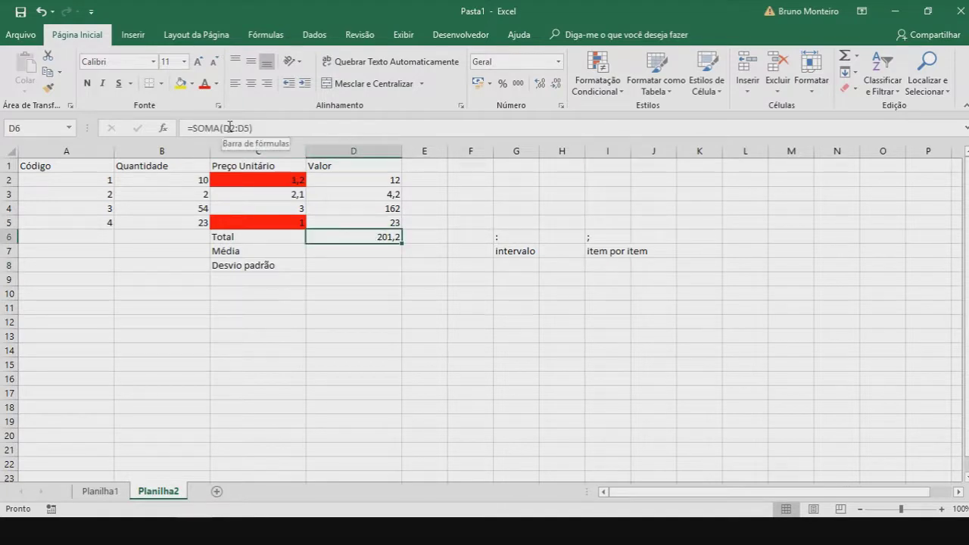
{"action": "left_click", "coordinate": [421, 238]}
{"action": "type", "text": "="}
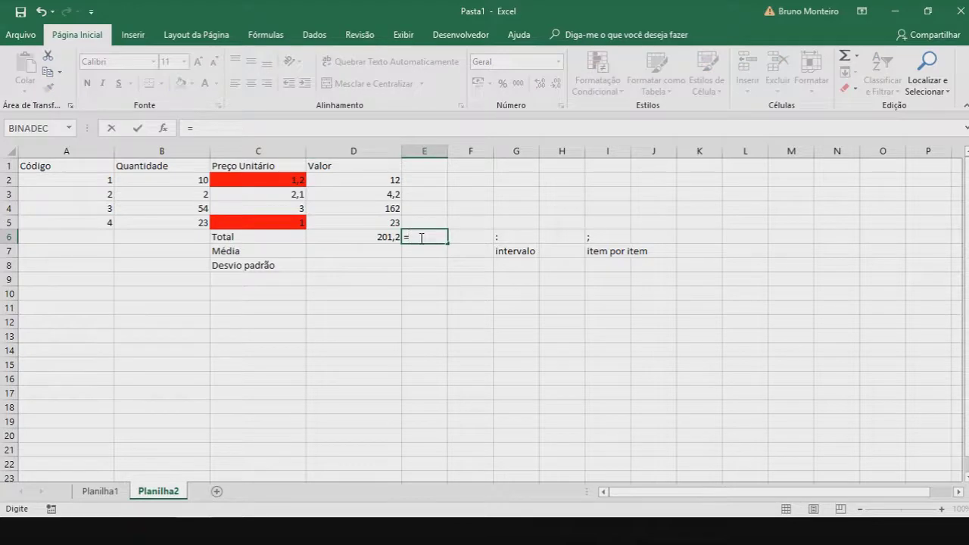
{"action": "type", "text": "SOMA("}
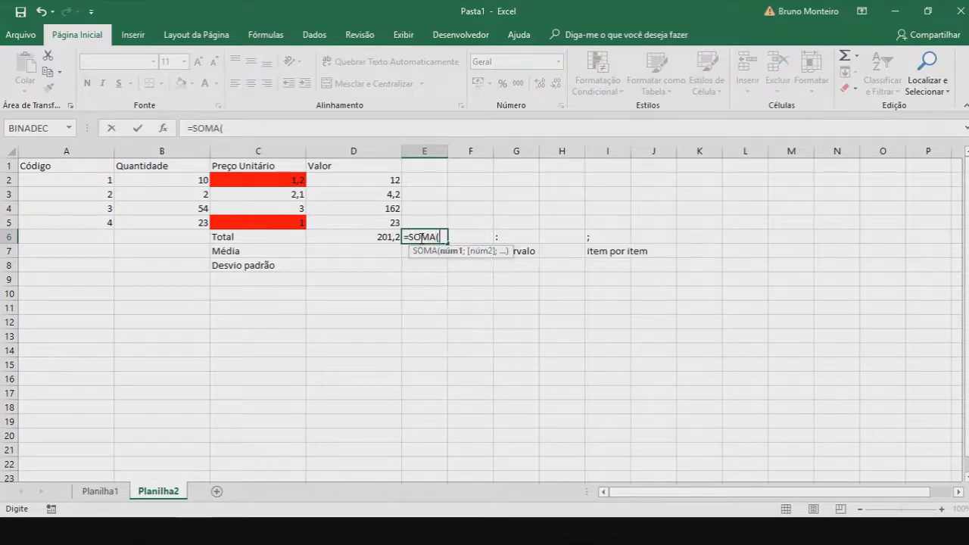
{"action": "left_click", "coordinate": [386, 180]}
{"action": "type", "text": ";"}
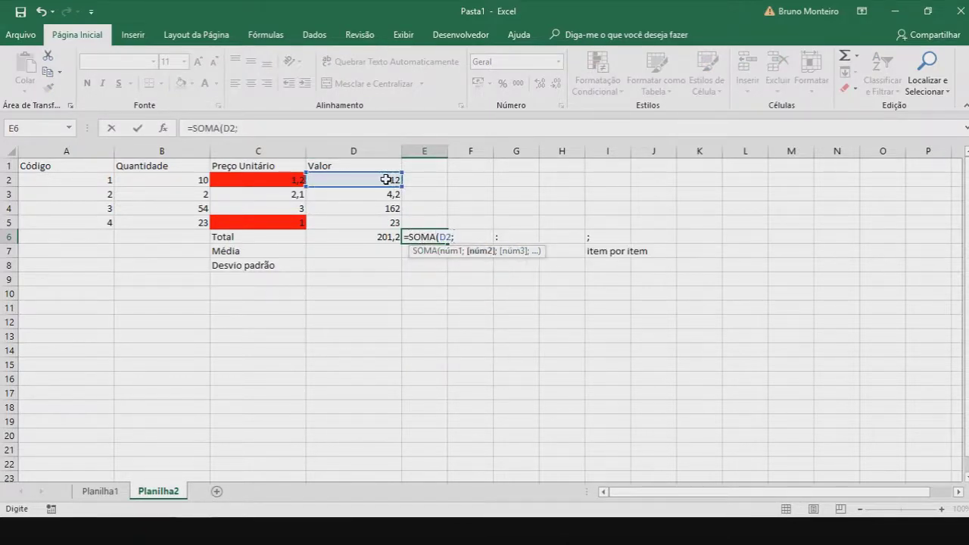
{"action": "left_click", "coordinate": [388, 222]}
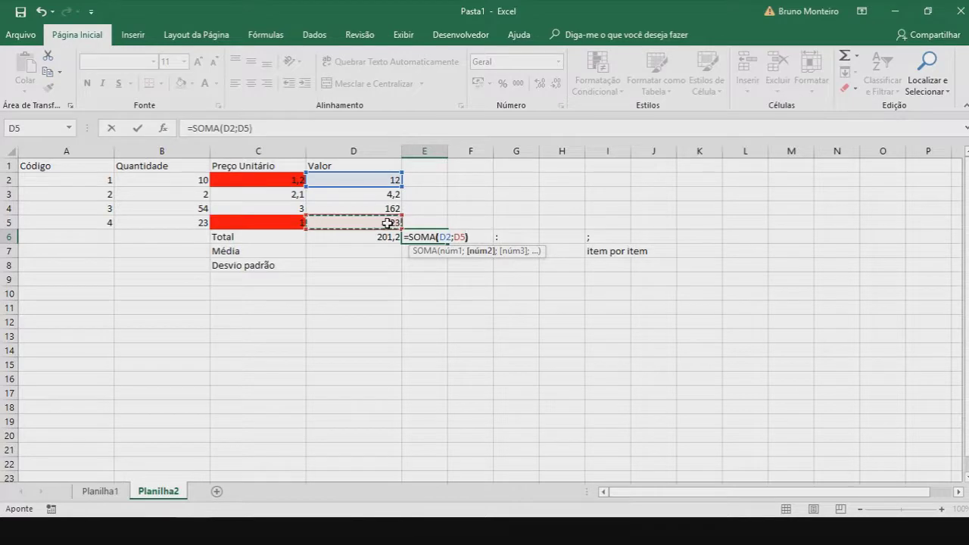
{"action": "key", "text": "Return"}
Step: Extend the sum in E6 to list every value individually, as =SOMA(D2;D3;D4;D5)
{"action": "left_click", "coordinate": [378, 236]}
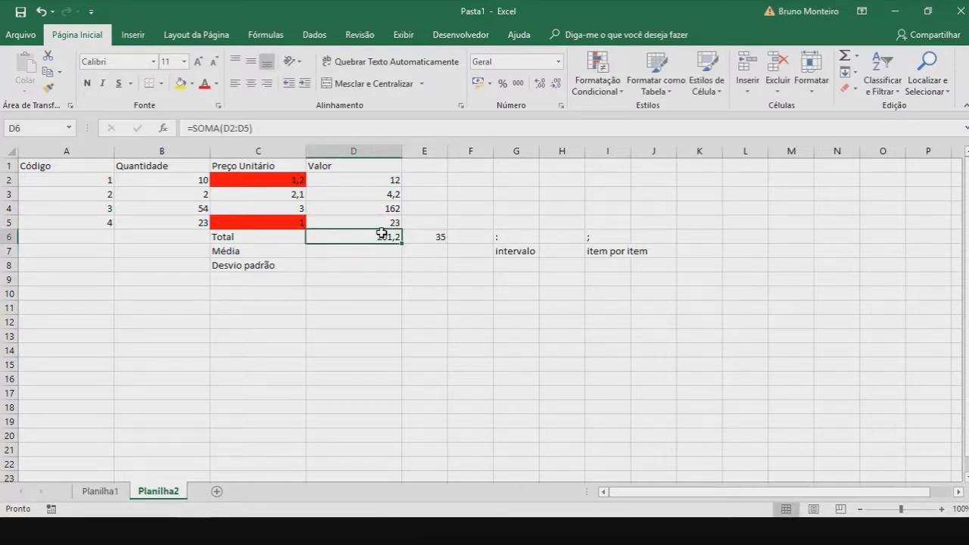
{"action": "double_click", "coordinate": [387, 237]}
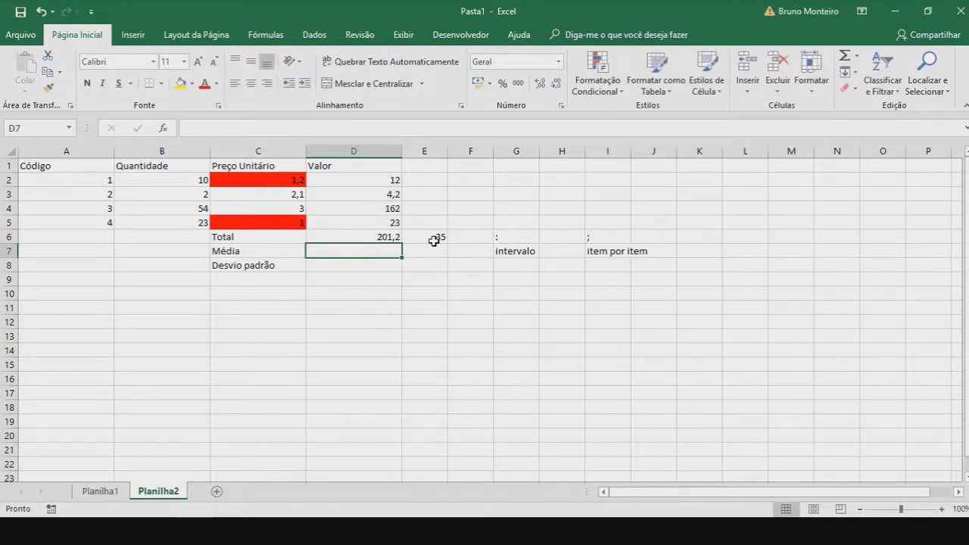
{"action": "left_click", "coordinate": [433, 241]}
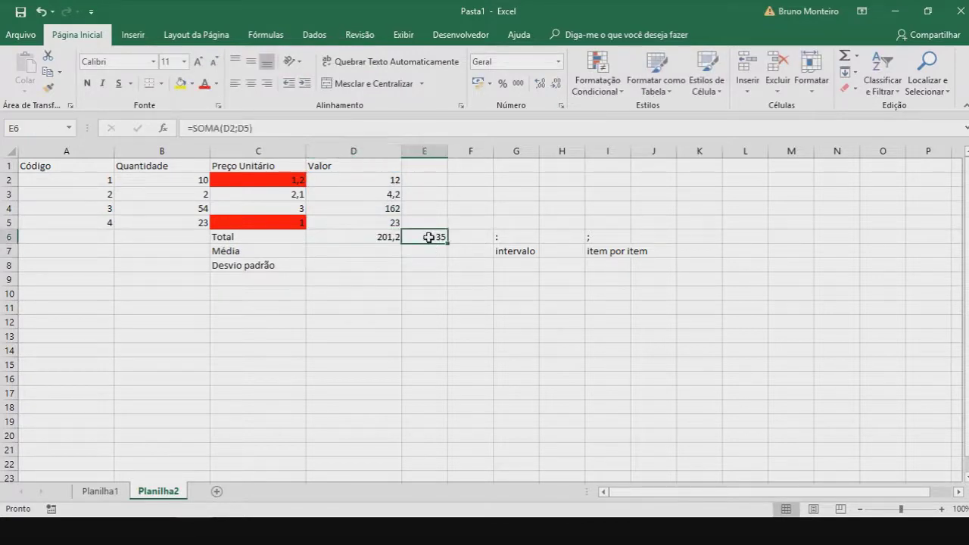
{"action": "double_click", "coordinate": [428, 237]}
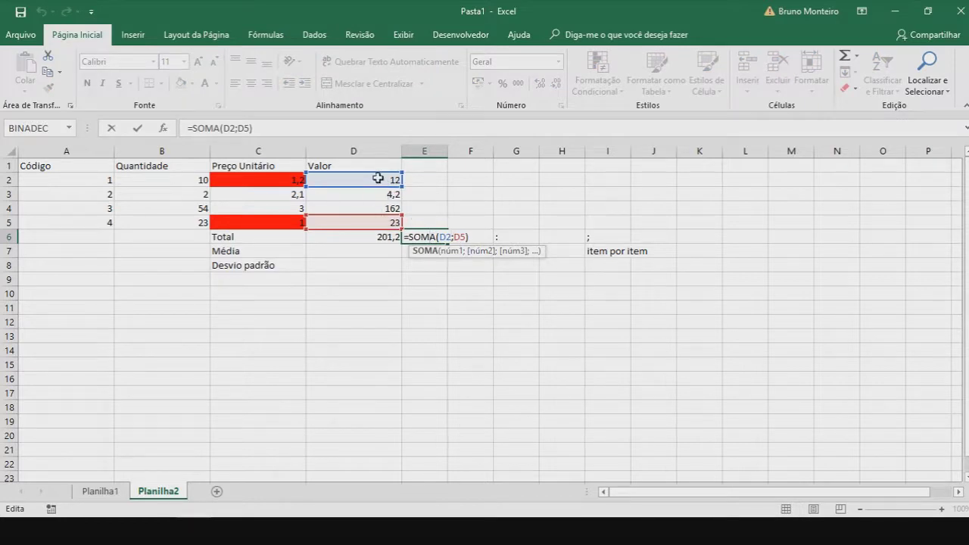
{"action": "left_click", "coordinate": [454, 237]}
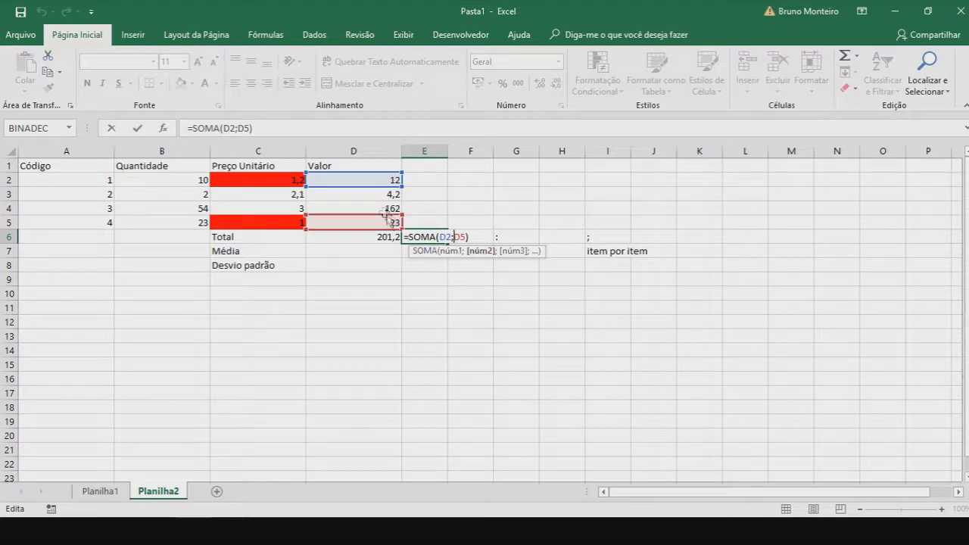
{"action": "left_click", "coordinate": [361, 194]}
{"action": "type", "text": ";D"}
{"action": "left_click", "coordinate": [357, 214]}
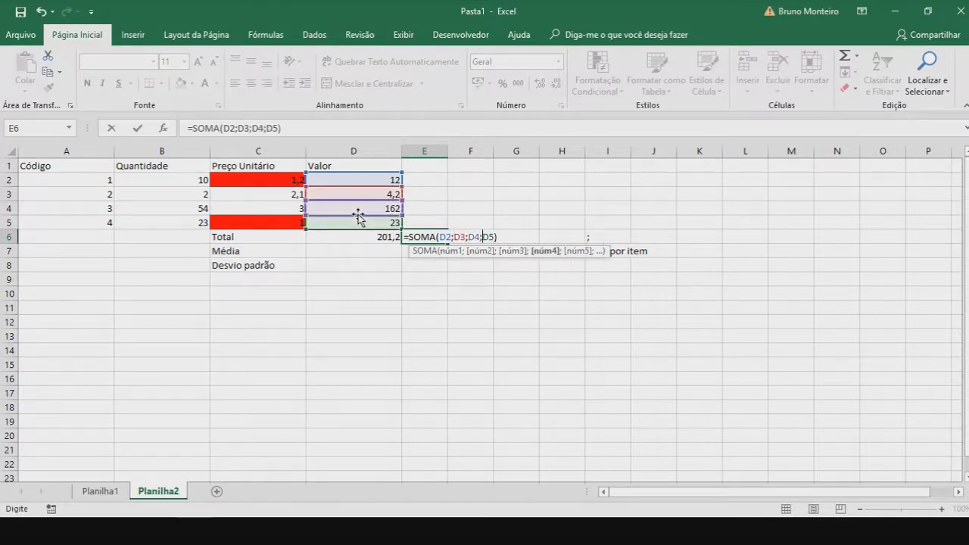
{"action": "type", "text": ";"}
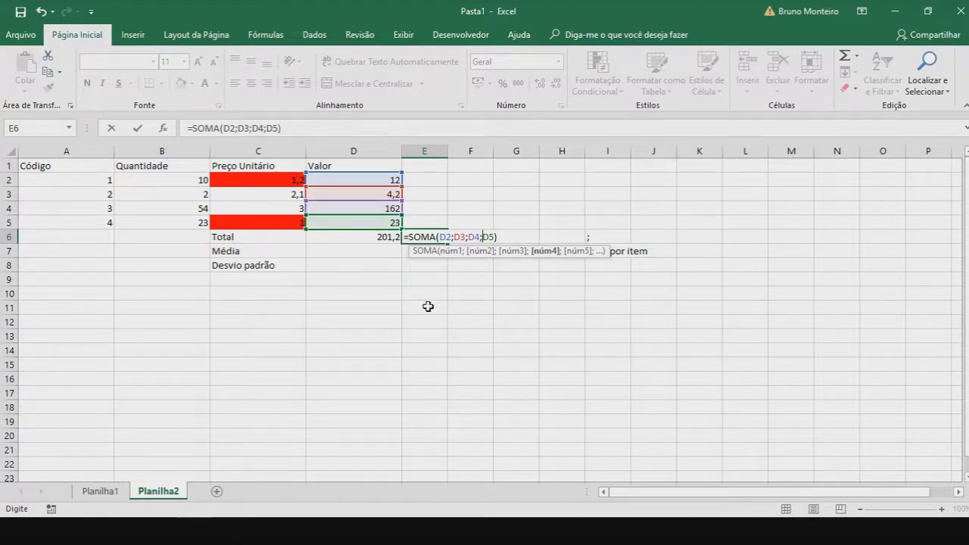
{"action": "key", "text": "Return"}
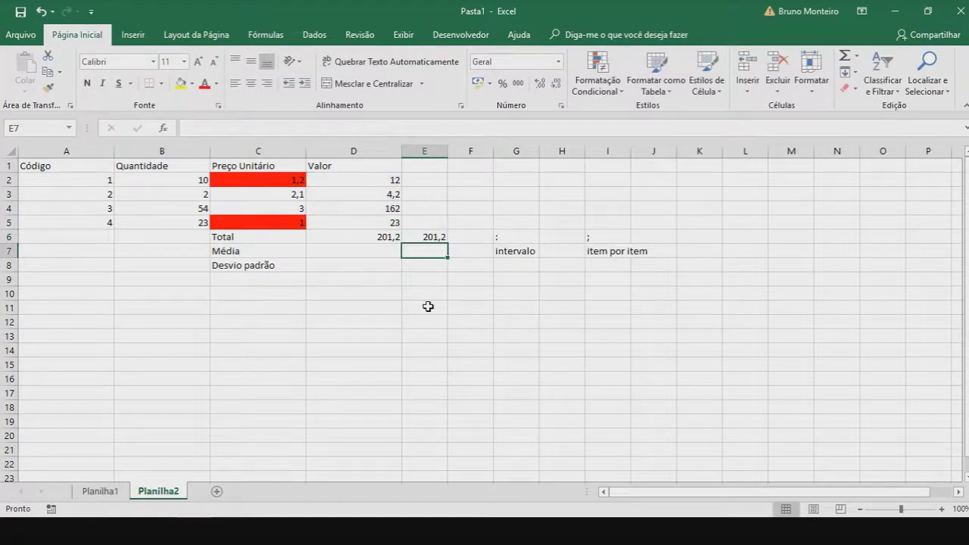
Step: Examine the range reference in the Total formula in D6
{"action": "left_click", "coordinate": [385, 237]}
{"action": "left_click", "coordinate": [232, 128]}
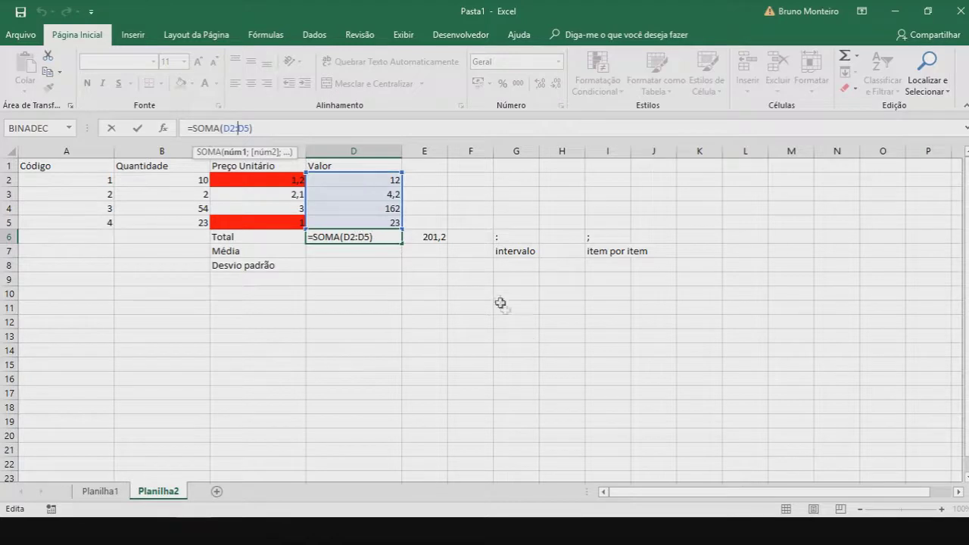
{"action": "key", "text": "Return"}
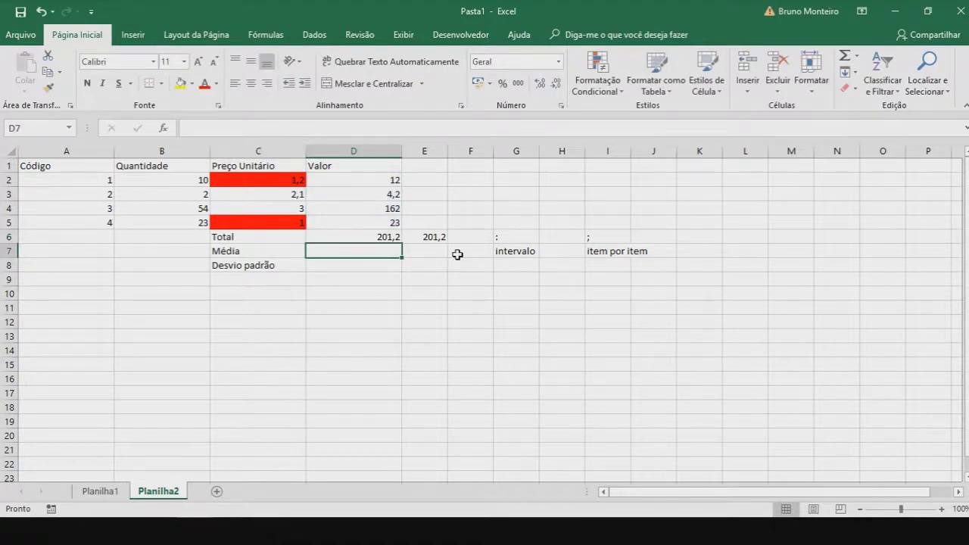
Step: Clear the item-by-item sum from E6, beside the Total
{"action": "left_click", "coordinate": [429, 235]}
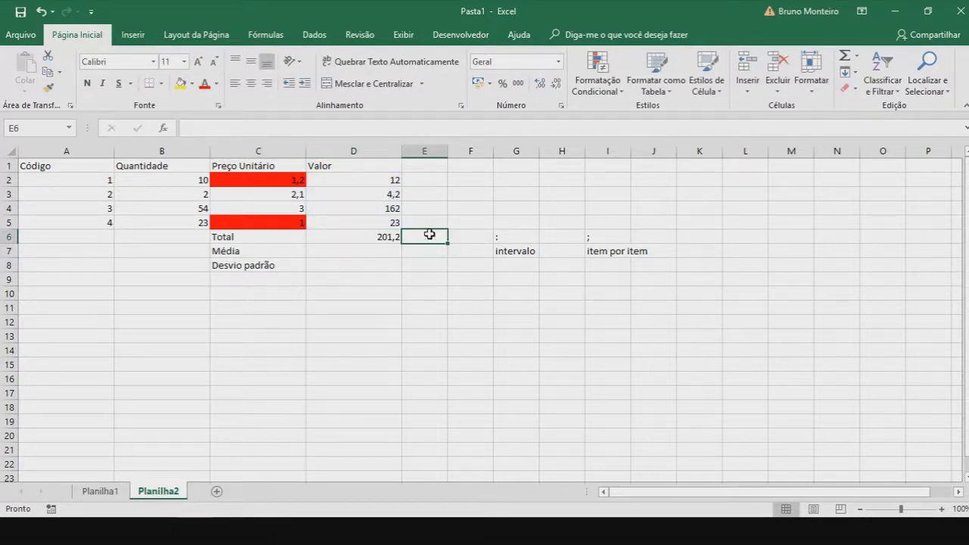
{"action": "left_click", "coordinate": [385, 255]}
{"action": "type", "text": "="}
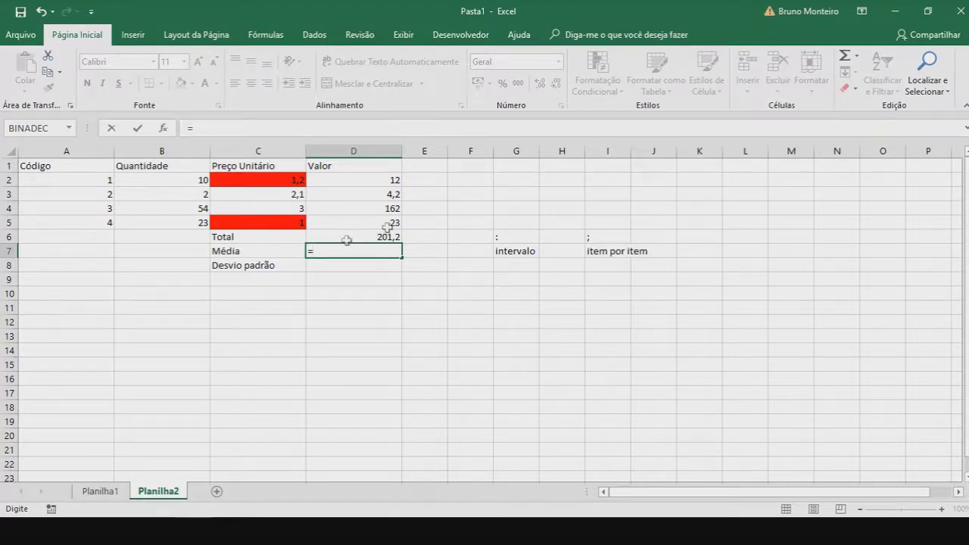
{"action": "left_click", "coordinate": [859, 60]}
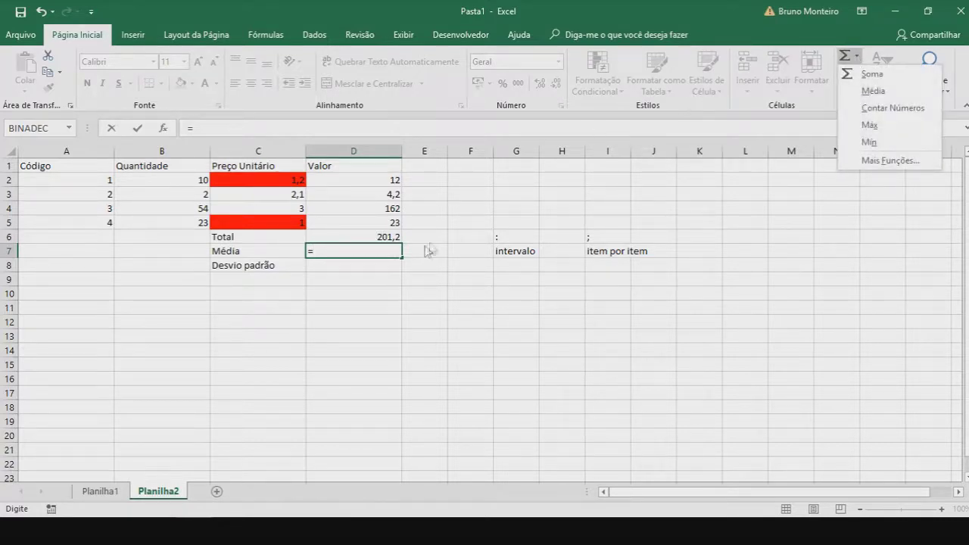
{"action": "left_click", "coordinate": [384, 253]}
{"action": "key", "text": "BackSpace"}
{"action": "key", "text": "Return"}
Step: Insert the Média function in D7 and correct its range so the formula reads =MÉDIA(D2:D5)
{"action": "left_click", "coordinate": [368, 252]}
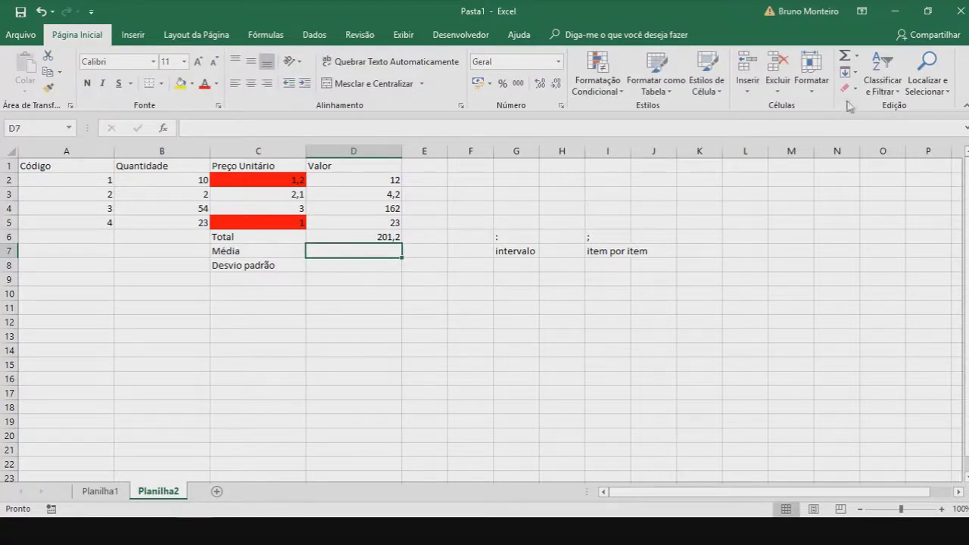
{"action": "left_click", "coordinate": [859, 58]}
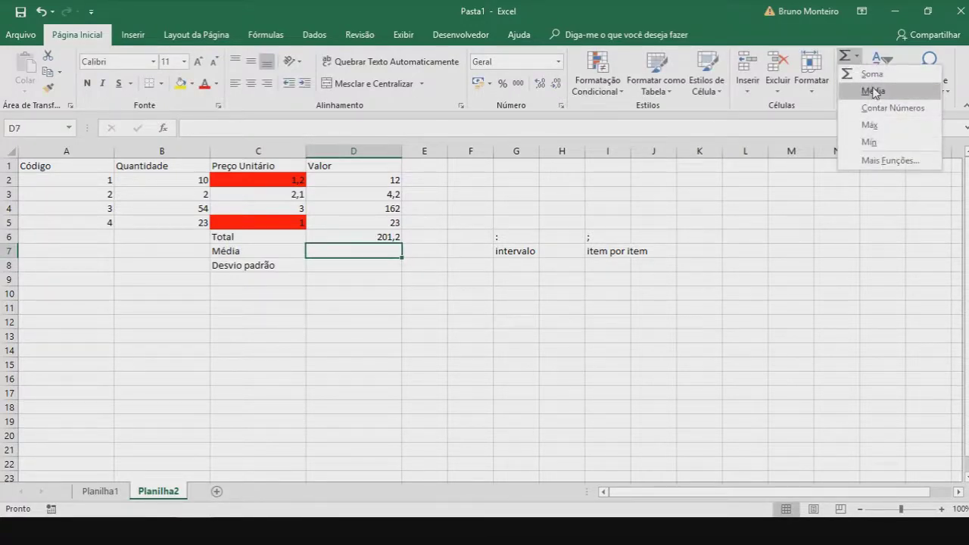
{"action": "left_click", "coordinate": [872, 89]}
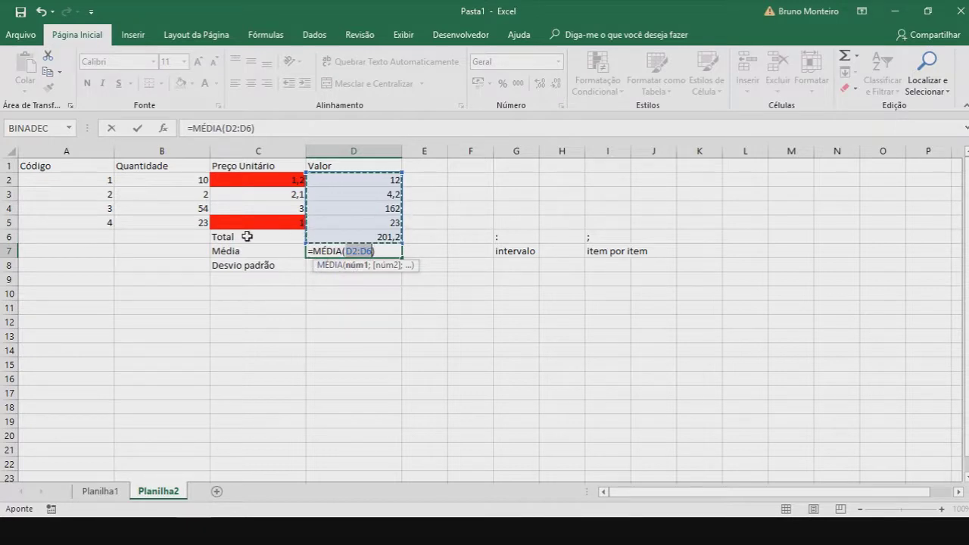
{"action": "left_click", "coordinate": [372, 252]}
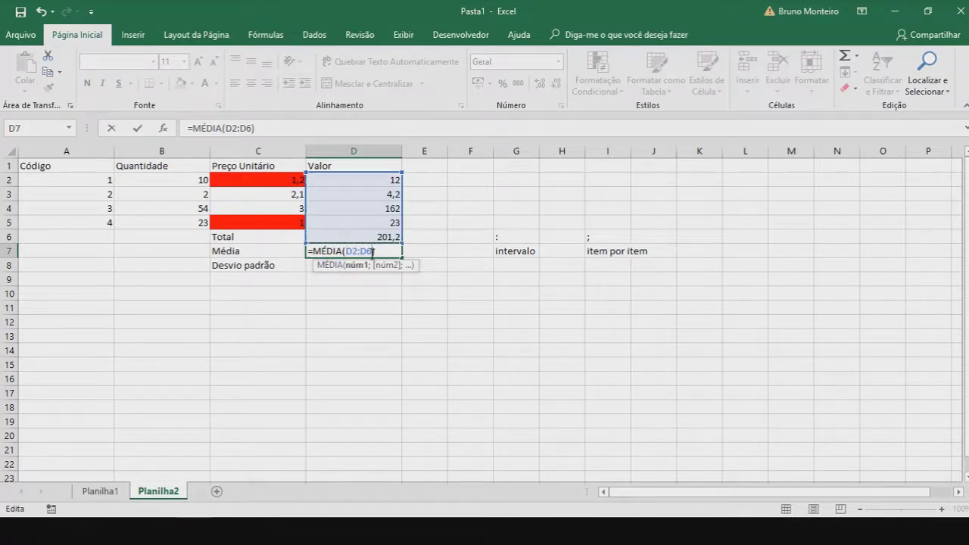
{"action": "key", "text": "BackSpace"}
{"action": "type", "text": "5)"}
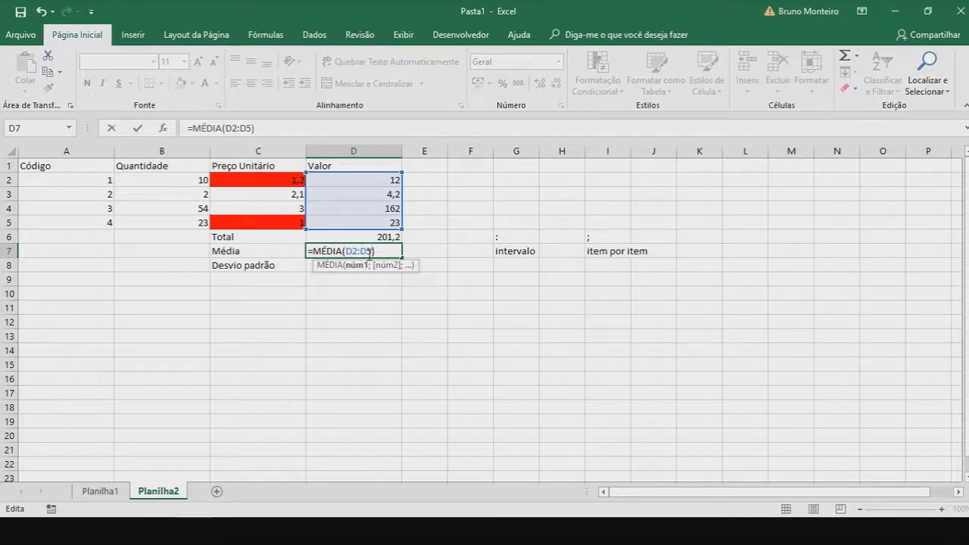
{"action": "key", "text": "Return"}
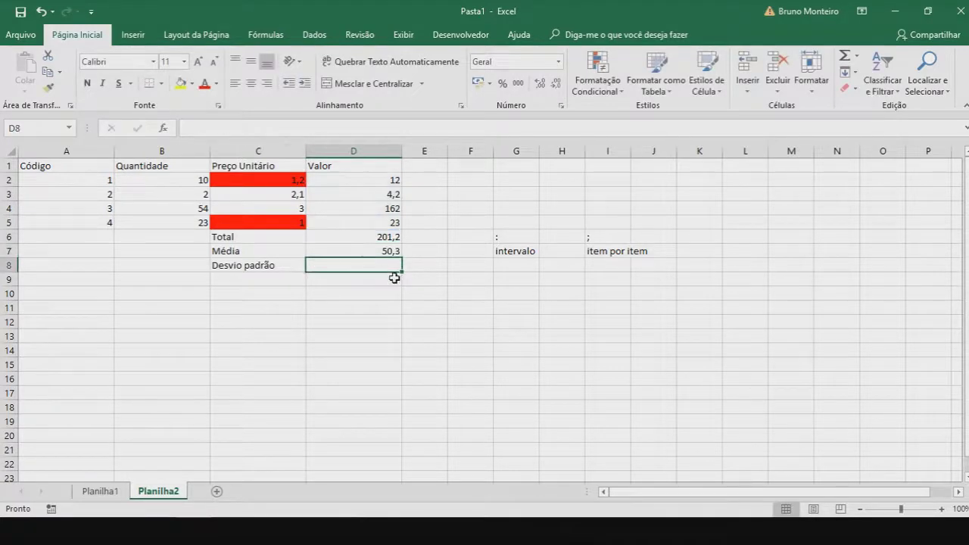
Step: Examine the range used by the average formula in D7
{"action": "left_click", "coordinate": [393, 250]}
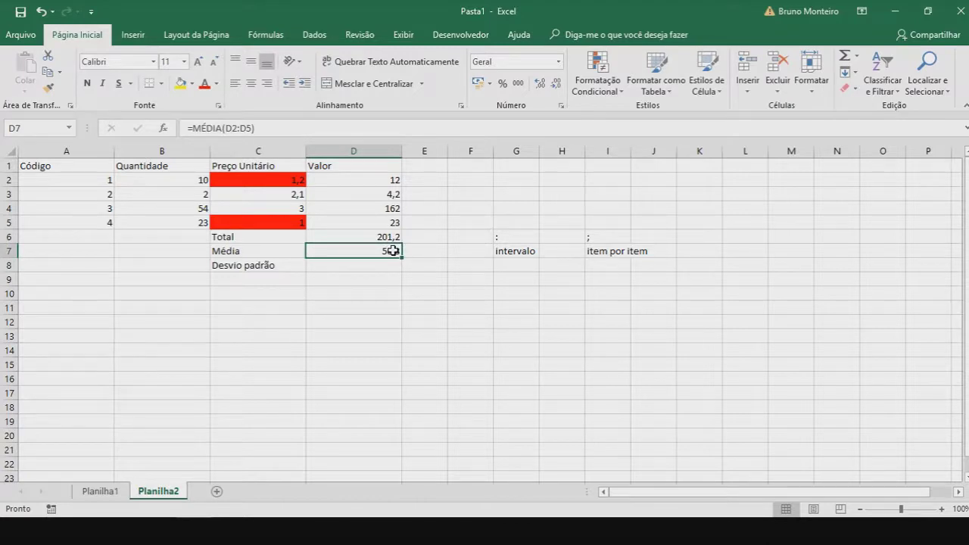
{"action": "double_click", "coordinate": [394, 250]}
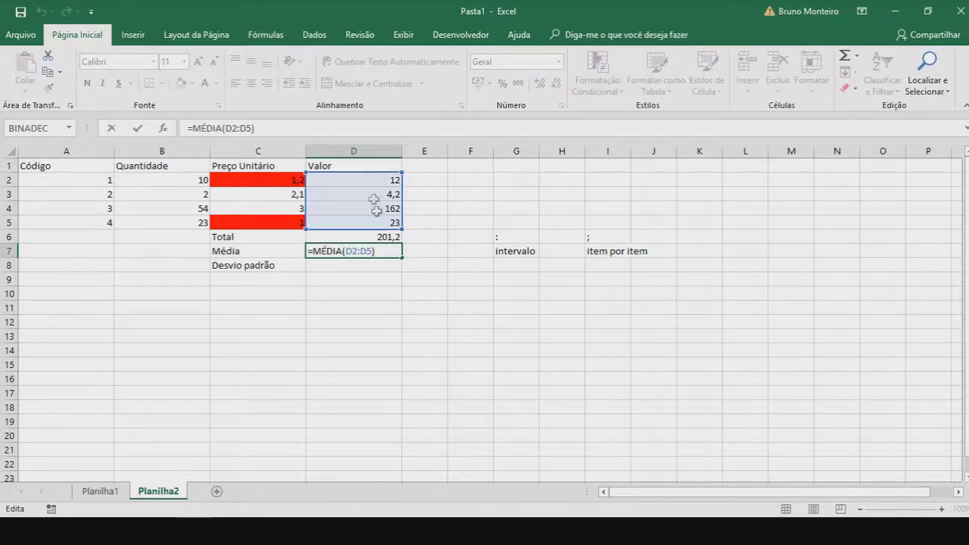
{"action": "key", "text": "Return"}
{"action": "left_click", "coordinate": [396, 237]}
Step: Cross-check the average by entering =SOMA(D2:D5)/4 in E7, and clear that cell again
{"action": "left_click", "coordinate": [424, 252]}
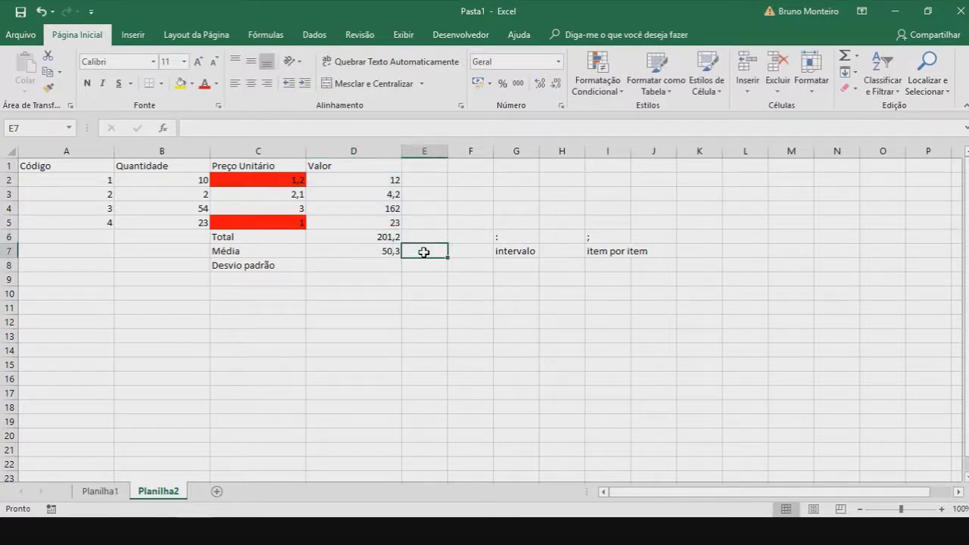
{"action": "type", "text": "=SOMA("}
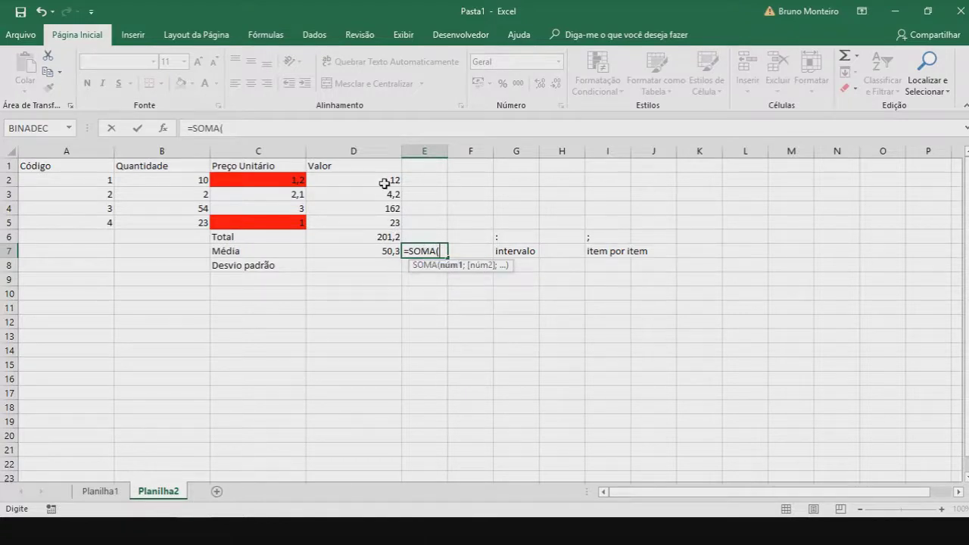
{"action": "left_click_drag", "start_coordinate": [385, 179], "coordinate": [387, 223]}
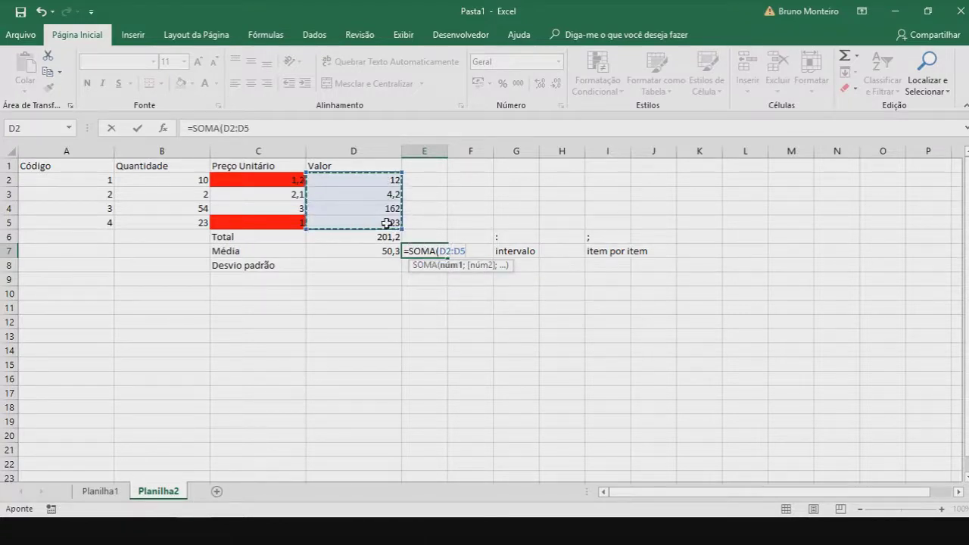
{"action": "type", "text": ")/"}
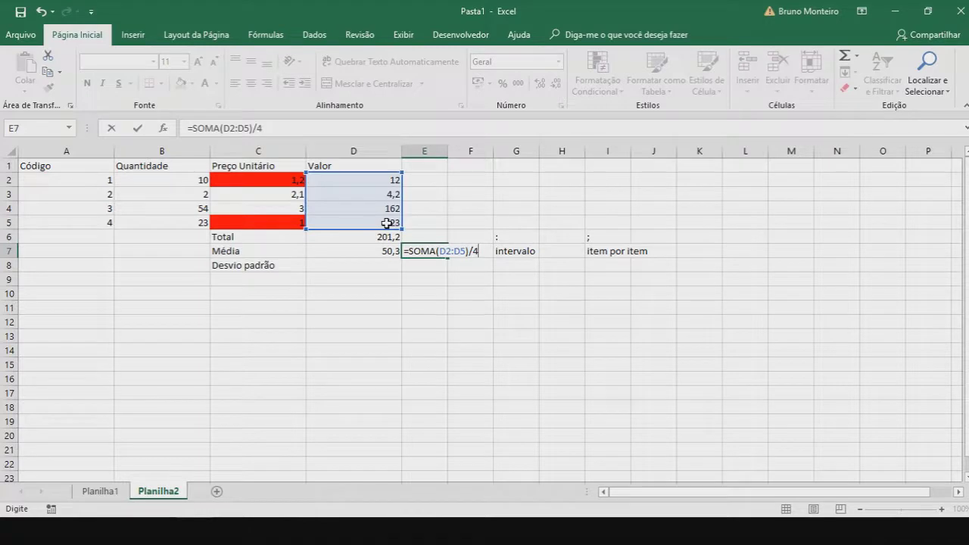
{"action": "type", "text": "4"}
{"action": "key", "text": "Return"}
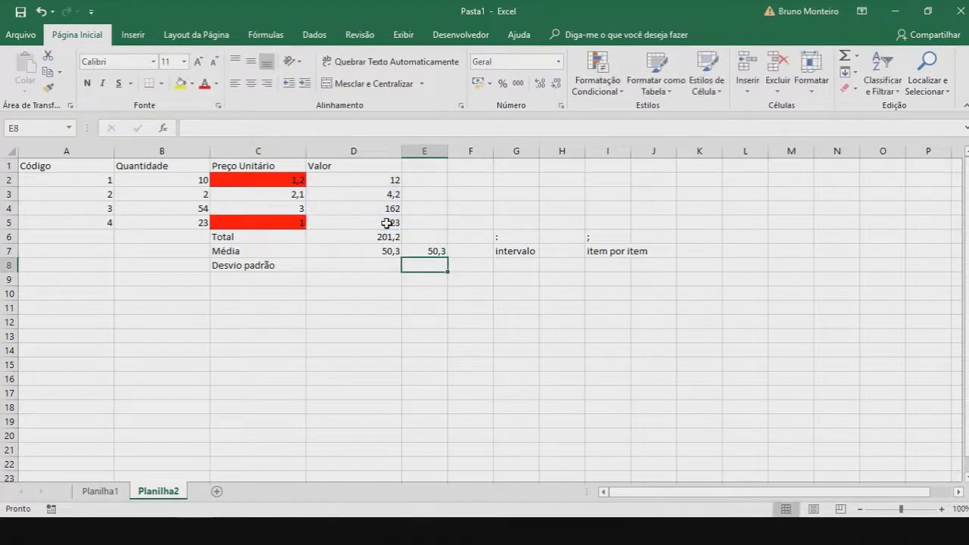
{"action": "left_click", "coordinate": [417, 253]}
{"action": "key", "text": "Delete"}
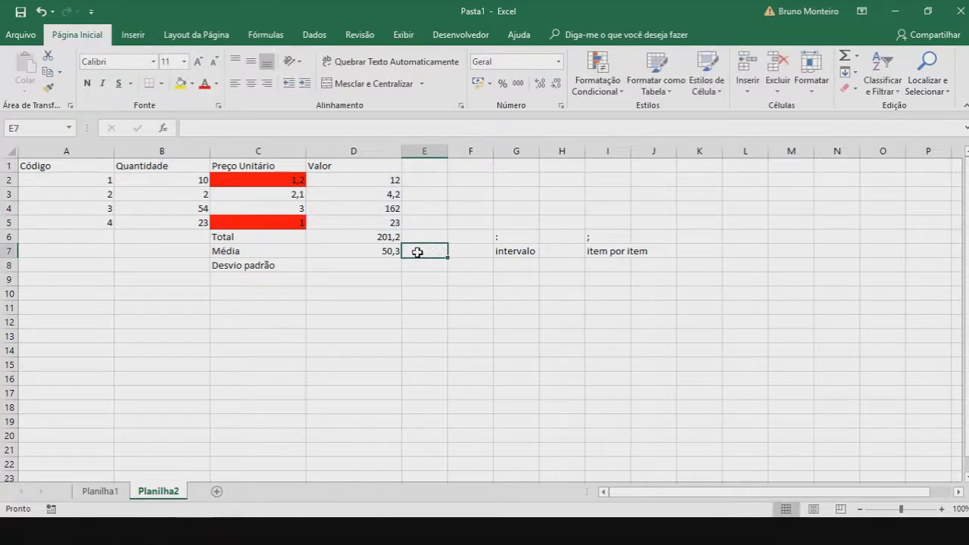
Step: Calculate the sample standard deviation of the Valor entries in D8 with =DESVPAD.A(D2:D5)
{"action": "left_click", "coordinate": [386, 250]}
{"action": "left_click", "coordinate": [336, 263]}
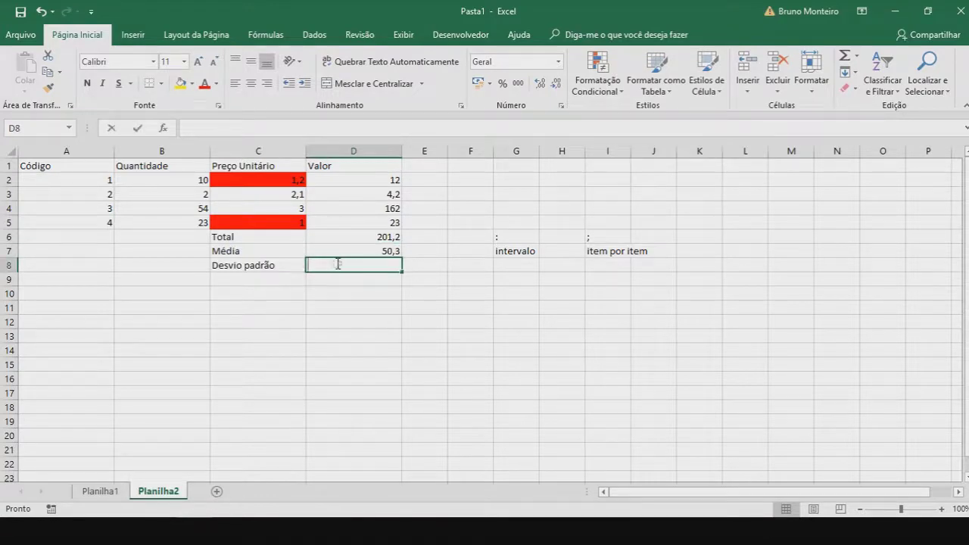
{"action": "type", "text": "="}
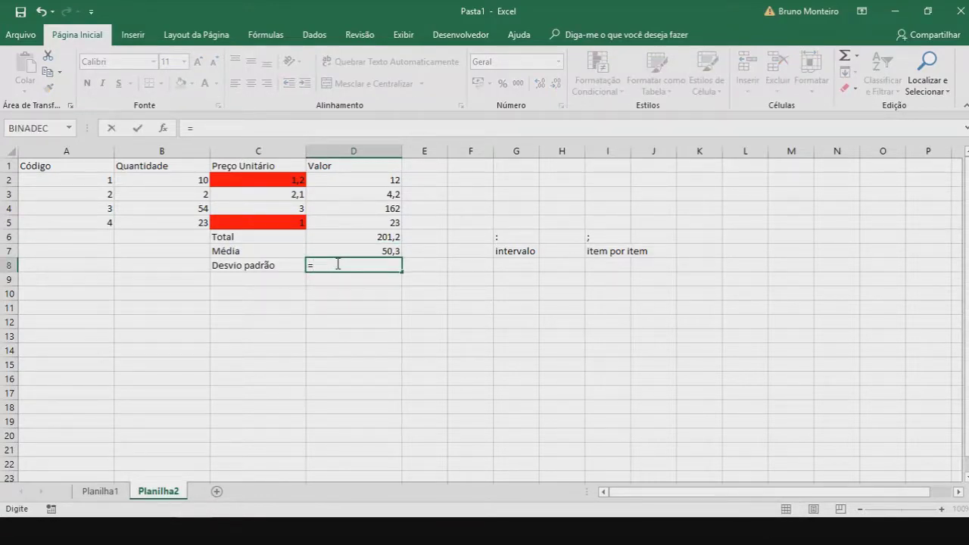
{"action": "type", "text": "des"}
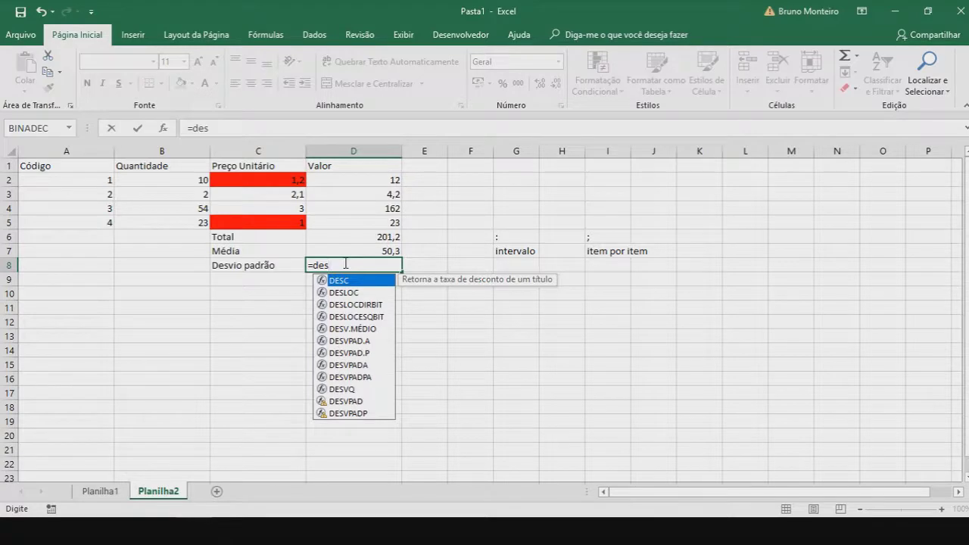
{"action": "type", "text": "v"}
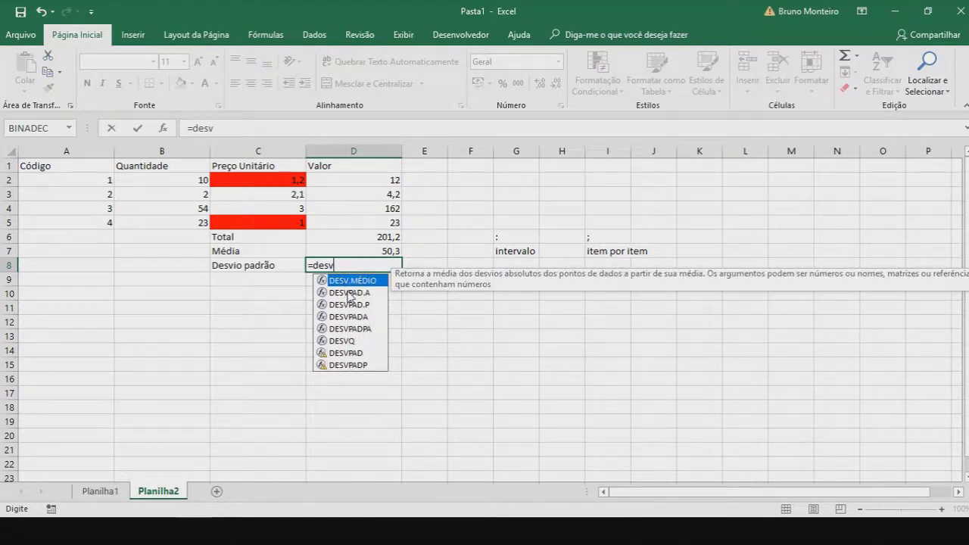
{"action": "left_click", "coordinate": [349, 293]}
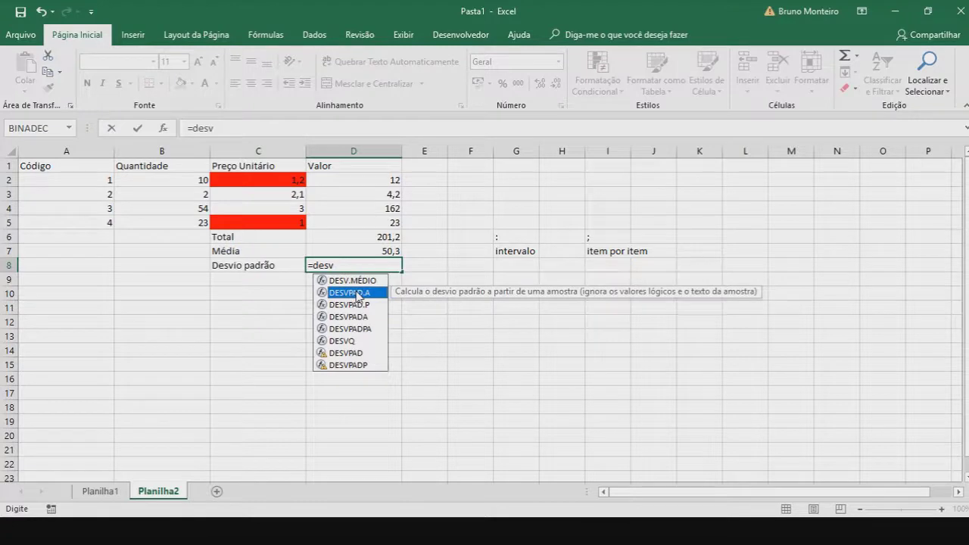
{"action": "double_click", "coordinate": [356, 293]}
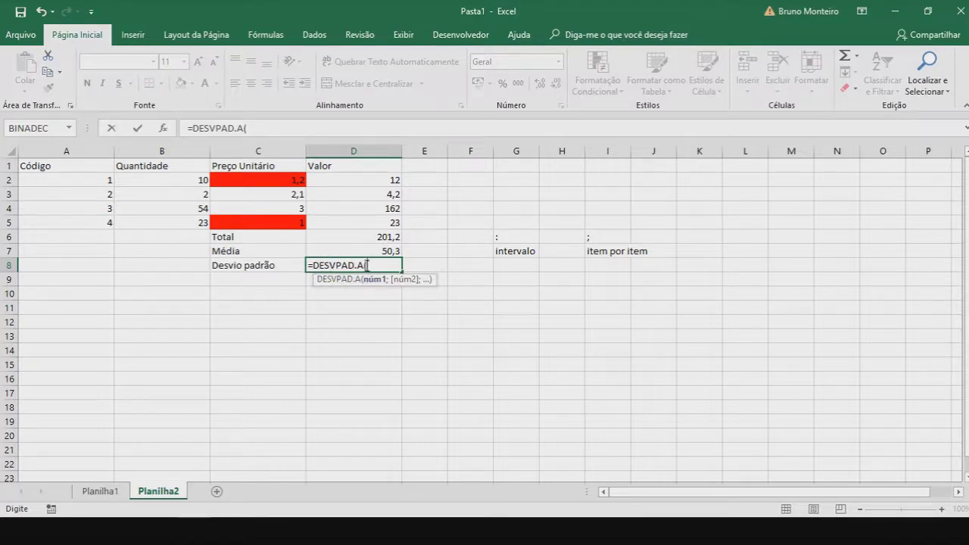
{"action": "left_click_drag", "start_coordinate": [390, 182], "coordinate": [388, 225]}
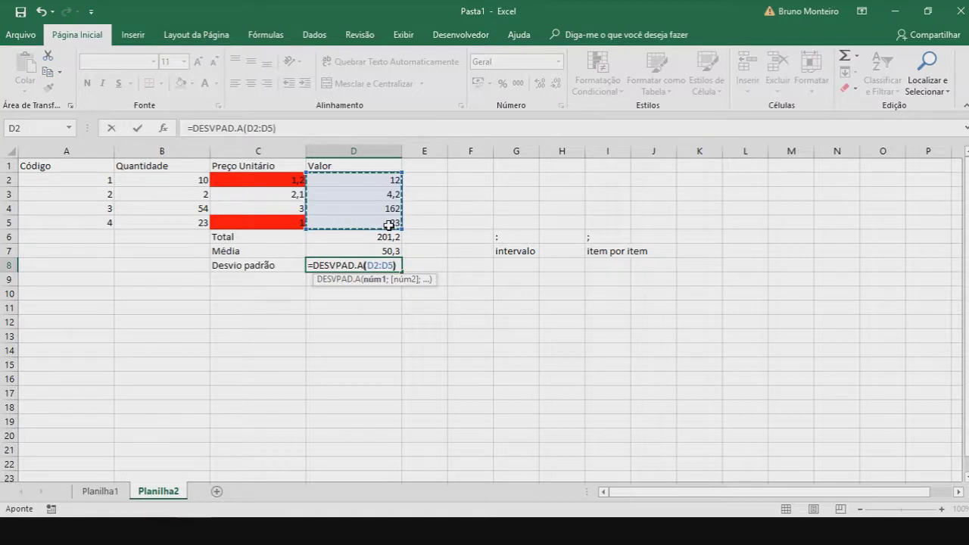
{"action": "type", "text": ")"}
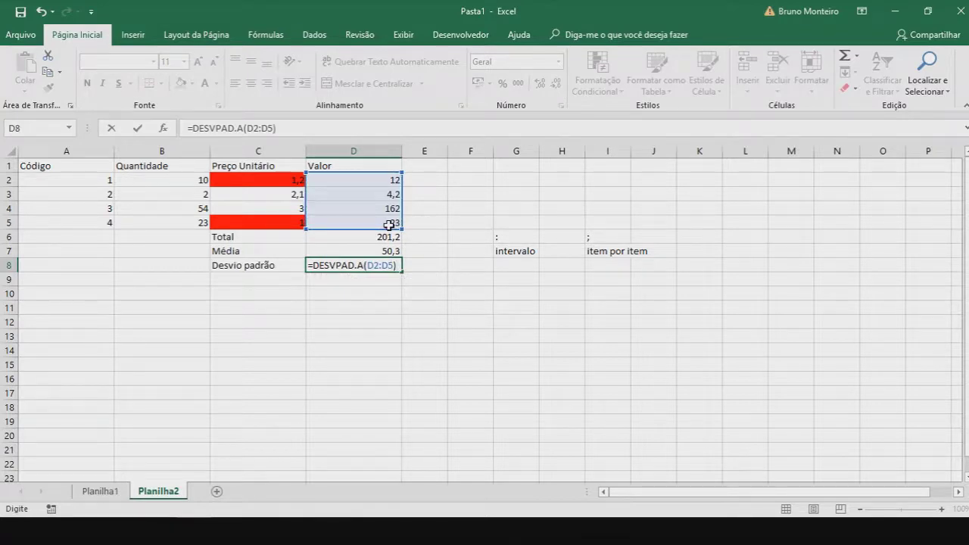
{"action": "key", "text": "Return"}
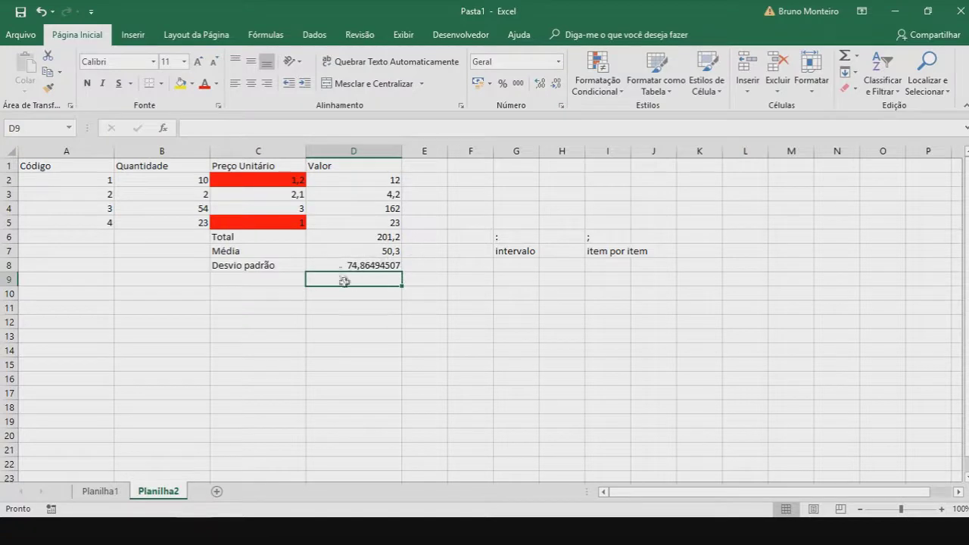
{"action": "left_click_drag", "start_coordinate": [346, 182], "coordinate": [340, 221]}
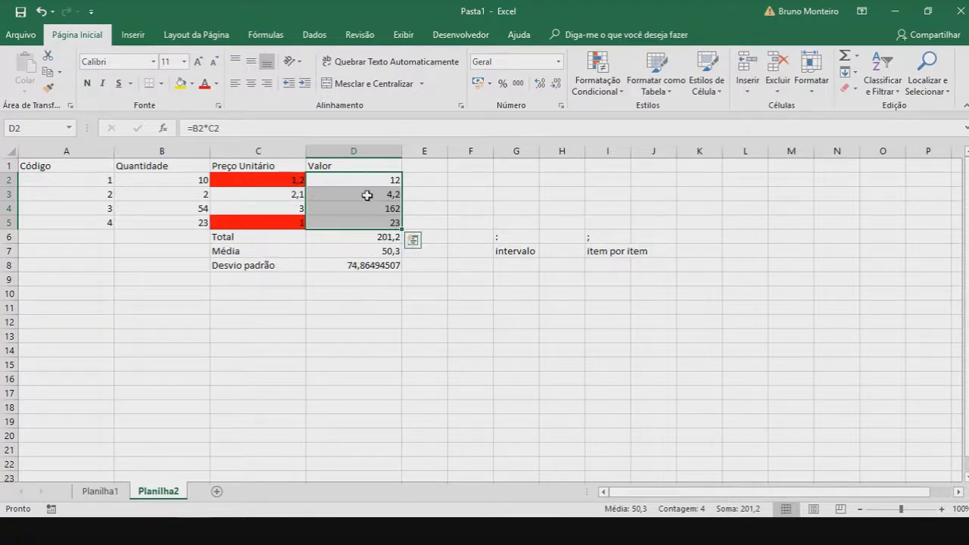
{"action": "left_click", "coordinate": [508, 237]}
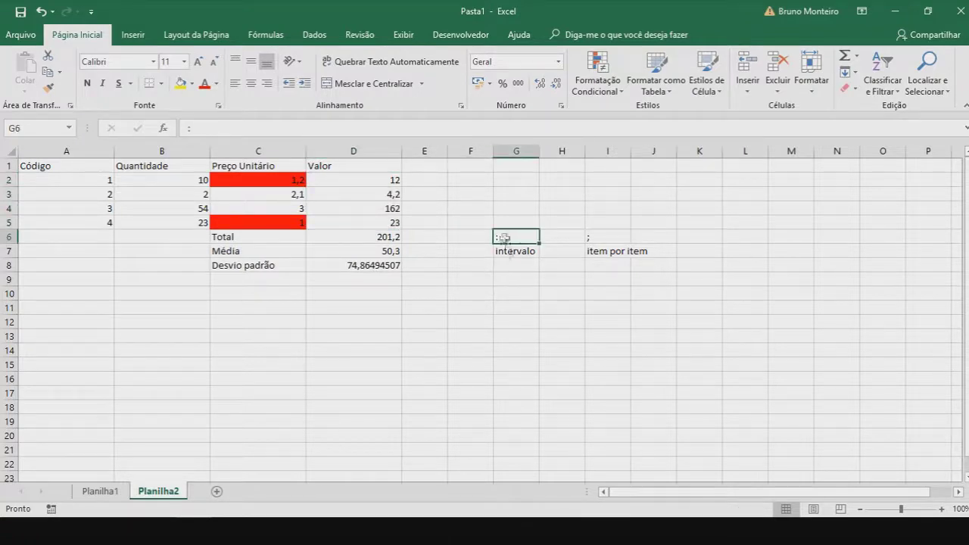
{"action": "left_click", "coordinate": [521, 291]}
{"action": "left_click", "coordinate": [384, 281]}
{"action": "left_click", "coordinate": [428, 286]}
{"action": "left_click", "coordinate": [429, 263]}
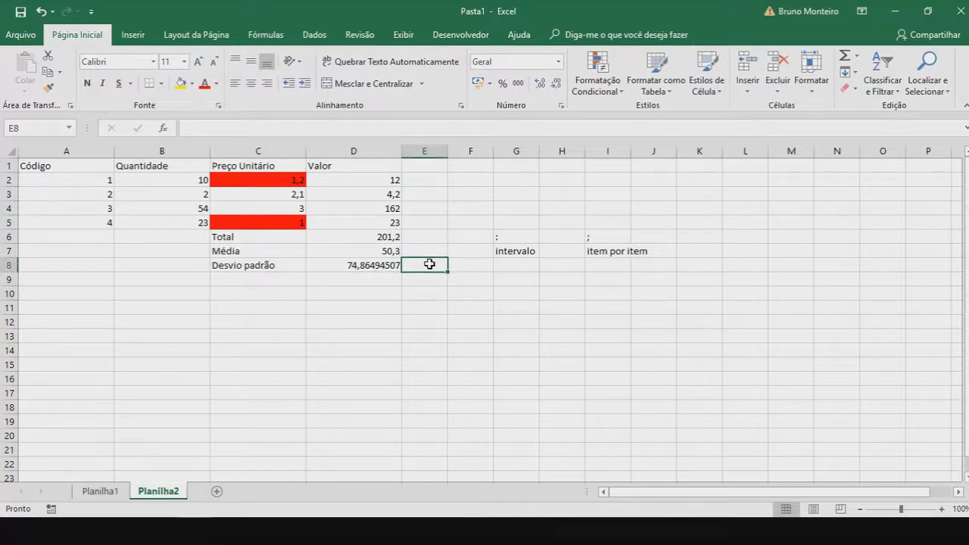